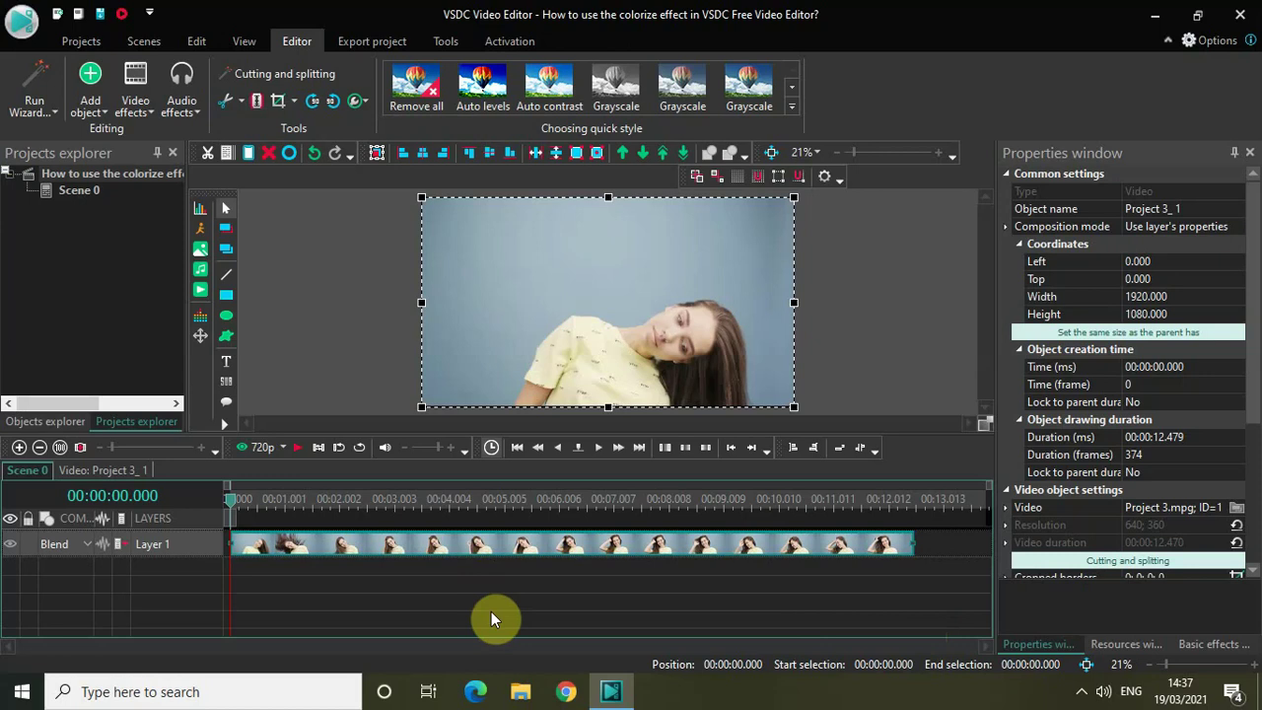
# Play the woman's video preview and stop it at about 00:00:06.039
pyautogui.press('space')
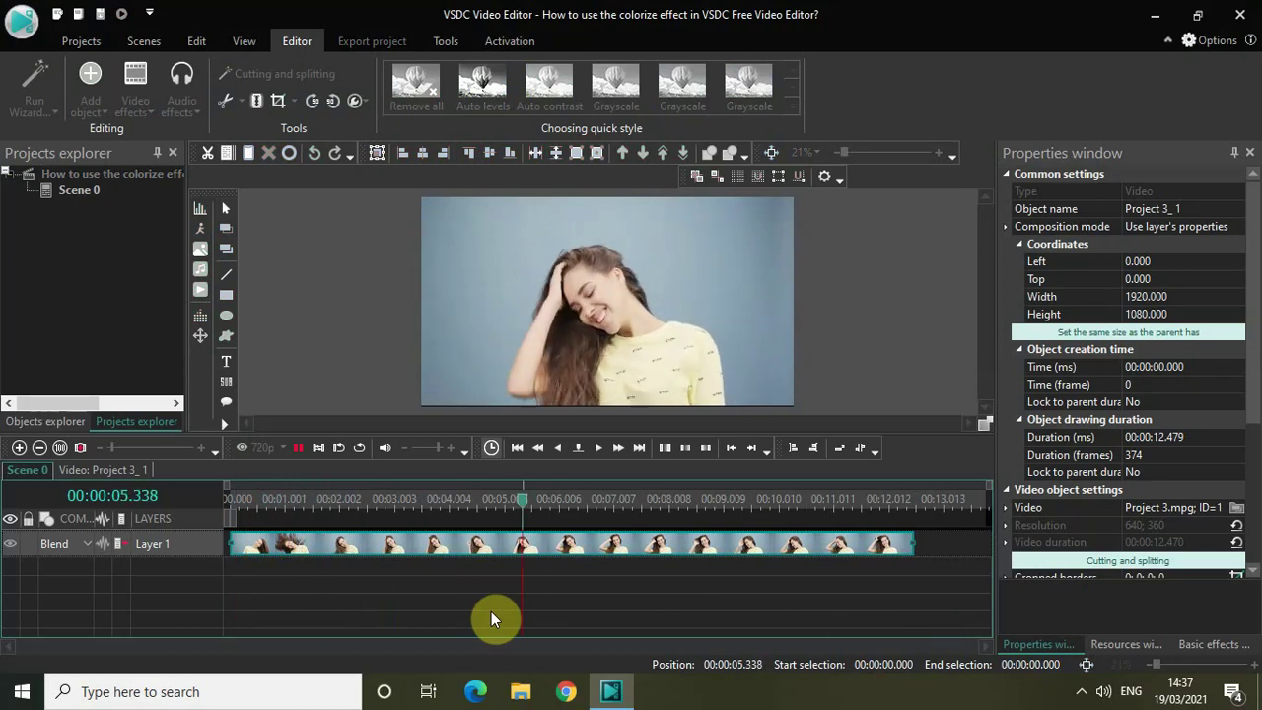
pyautogui.press('space')
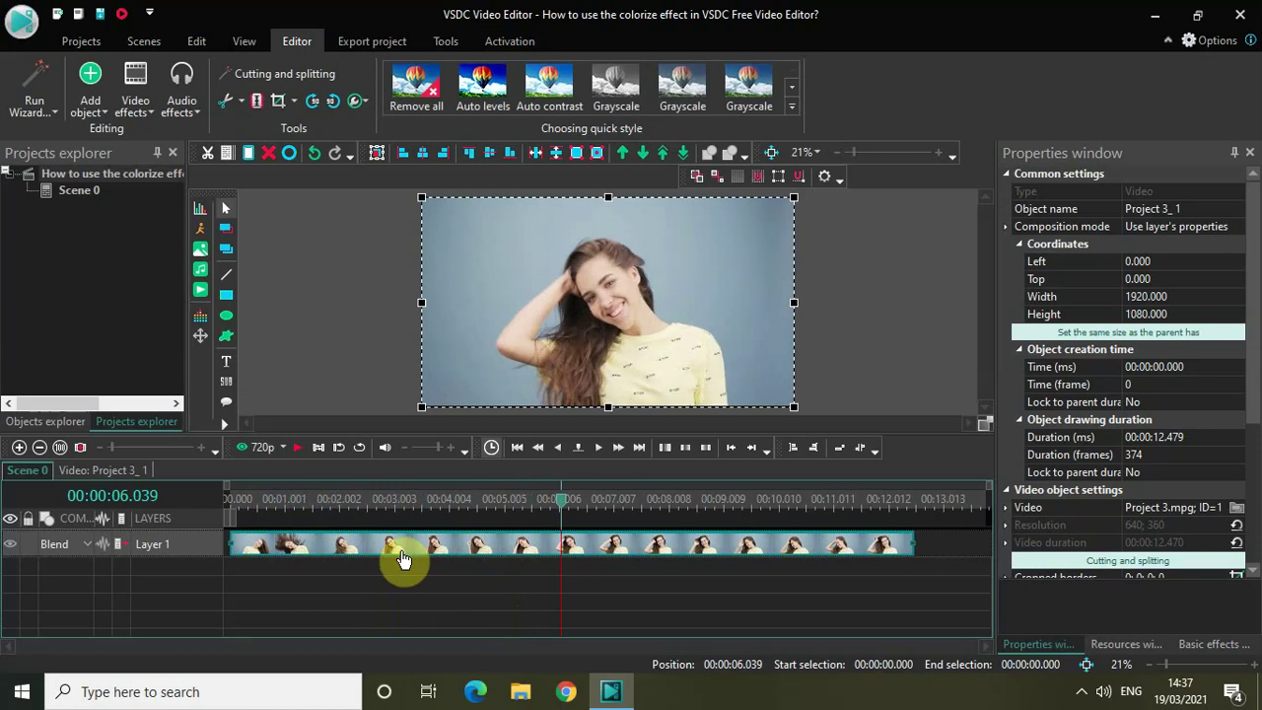
# Apply a Colorize adjustment effect to the woman's clip, starting at the beginning of its timeline
pyautogui.click(403, 554)
pyautogui.press('Delete')
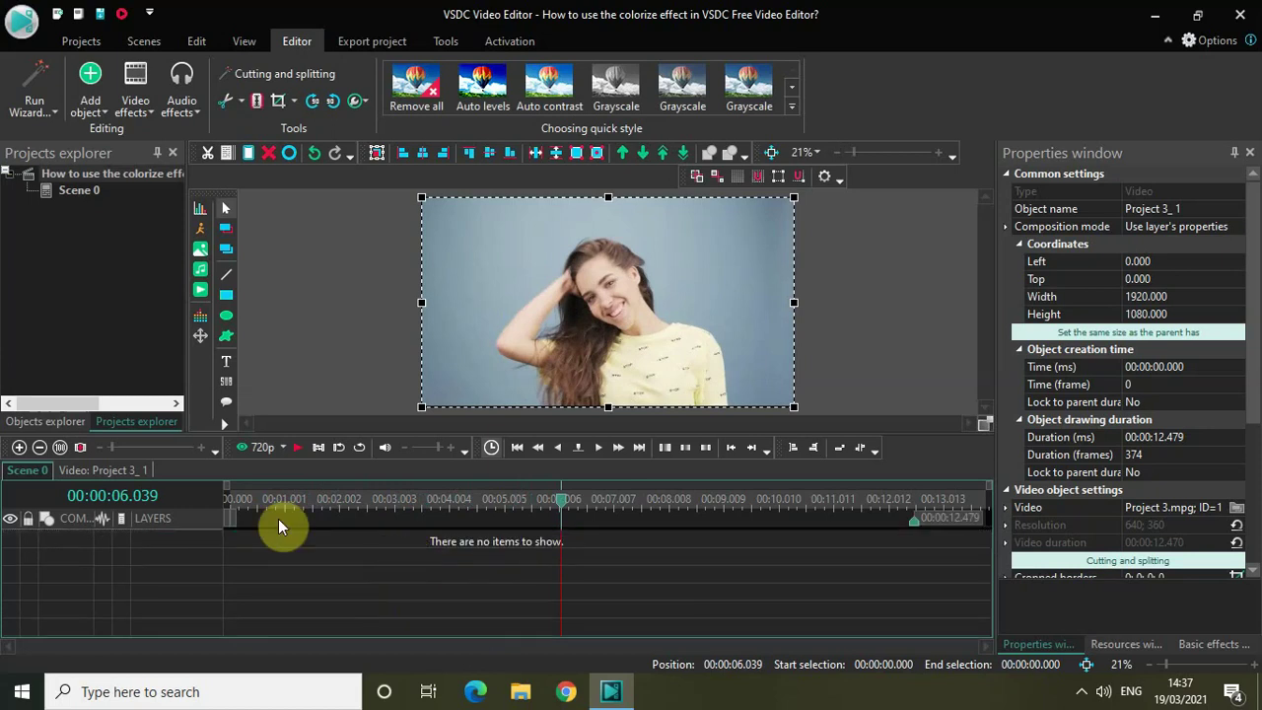
pyautogui.click(229, 496)
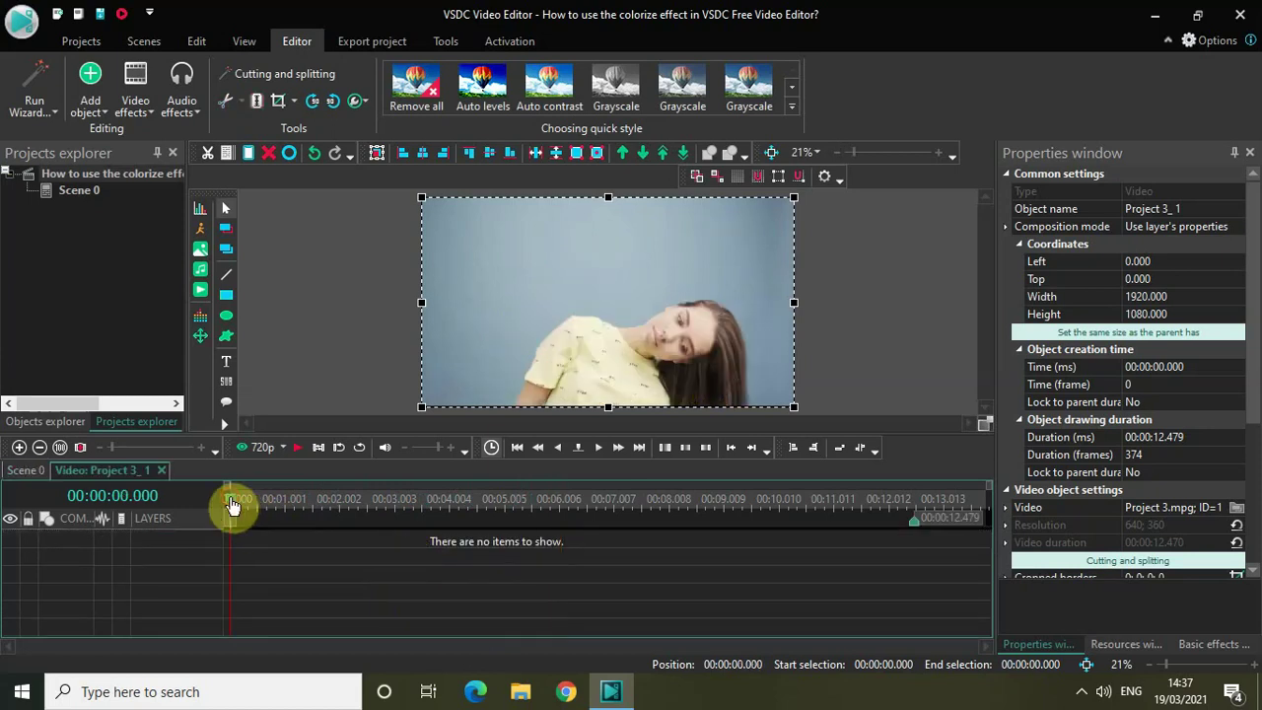
pyautogui.click(145, 104)
pyautogui.moveTo(173, 154)
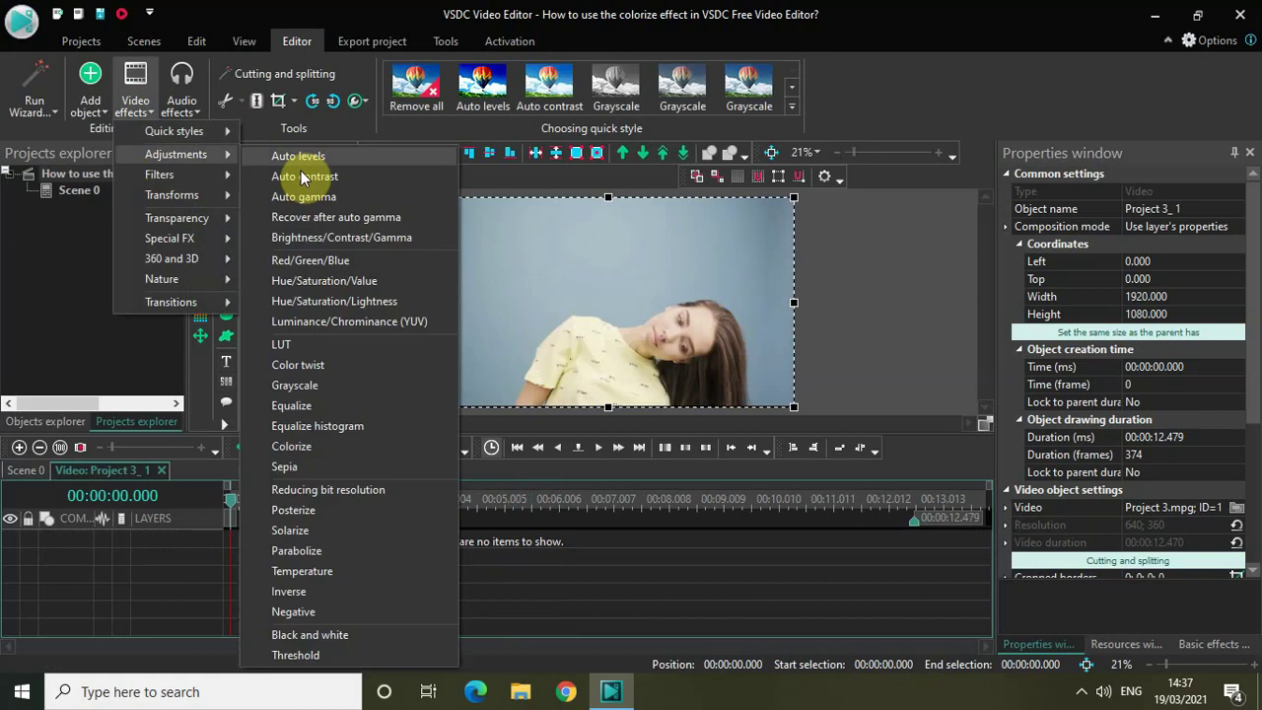
pyautogui.click(326, 447)
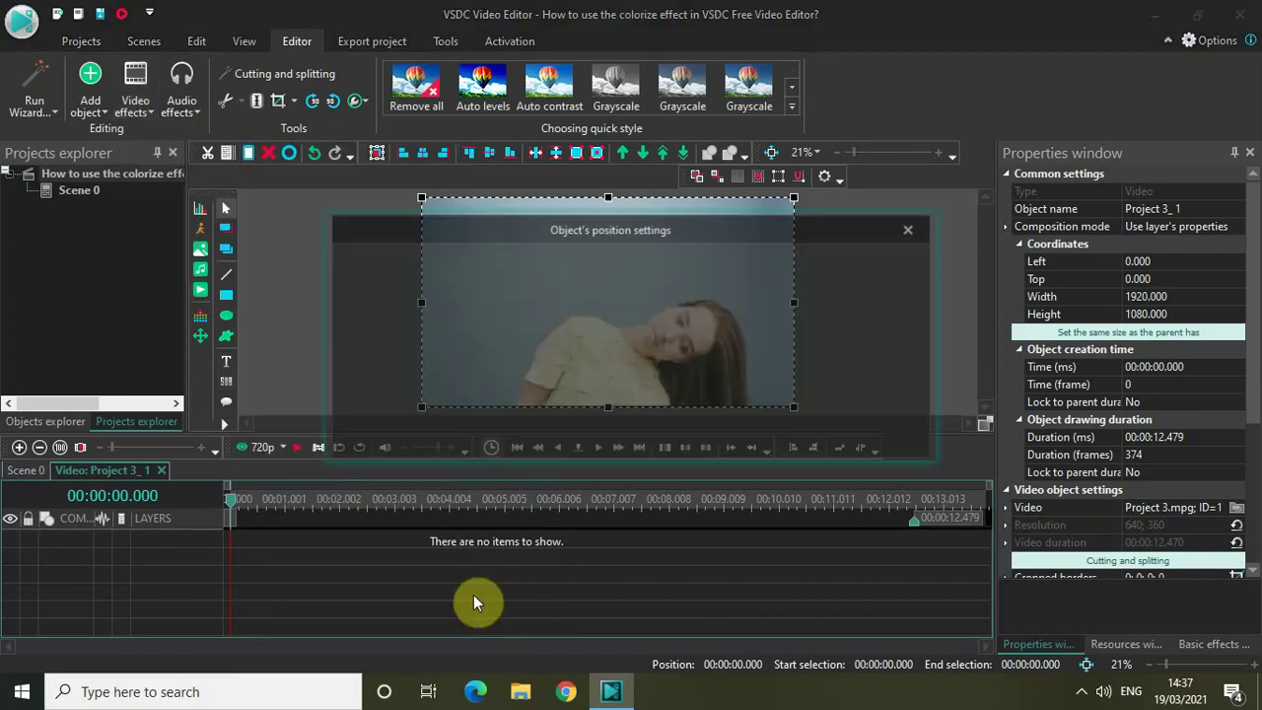
pyautogui.click(801, 434)
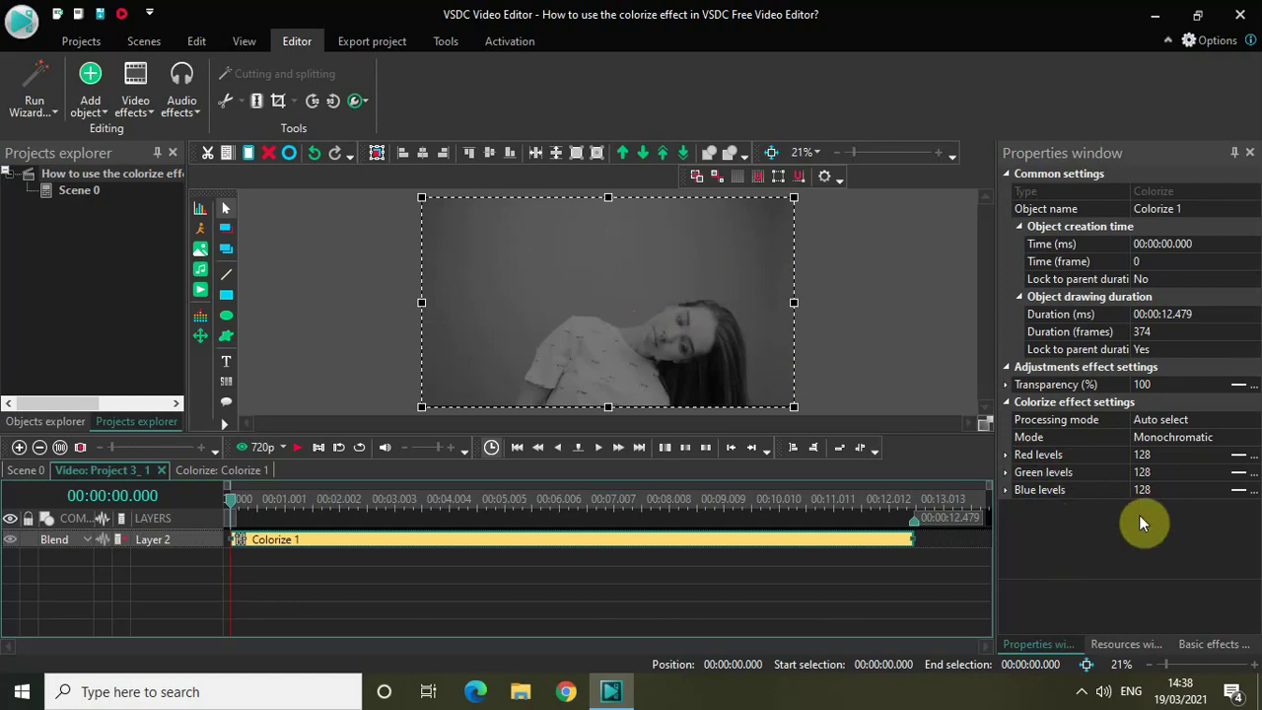
# Set the Colorize levels to Blue 0, Green 0 and Red 255
pyautogui.click(1170, 492)
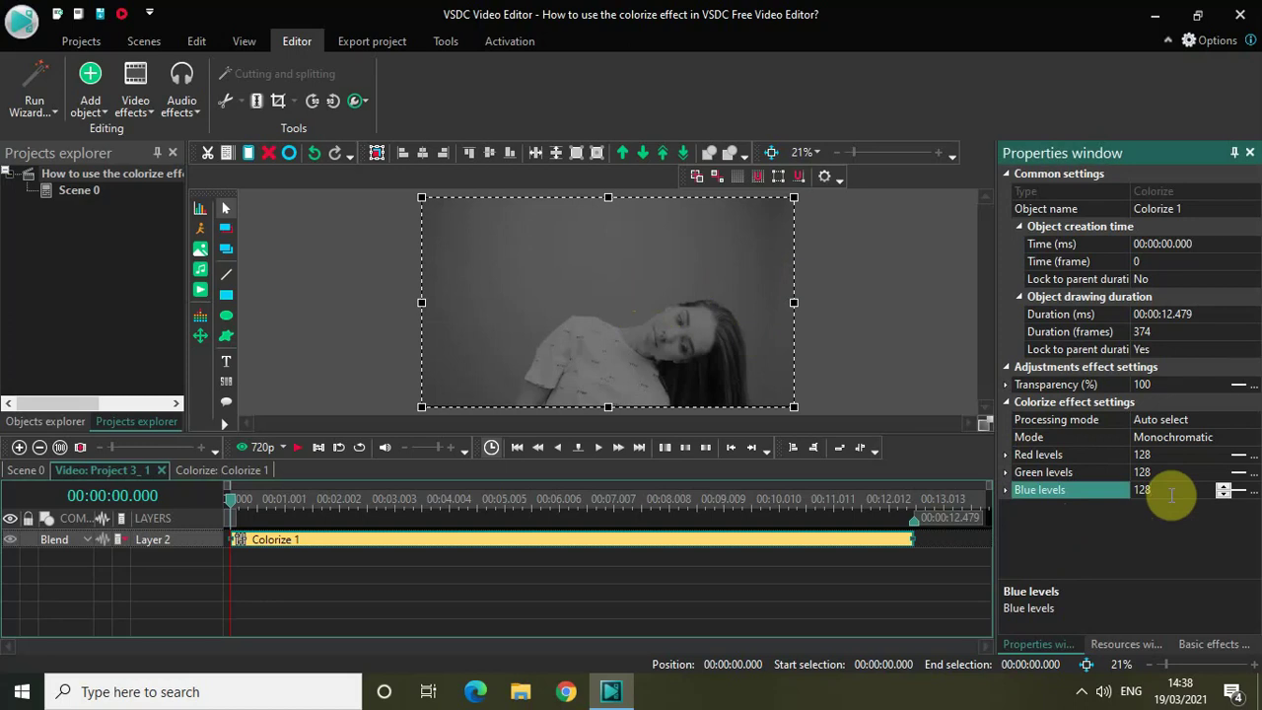
pyautogui.press('BackSpace')
pyautogui.press('BackSpace')
pyautogui.press('BackSpace')
pyautogui.write('0')
pyautogui.press('Return')
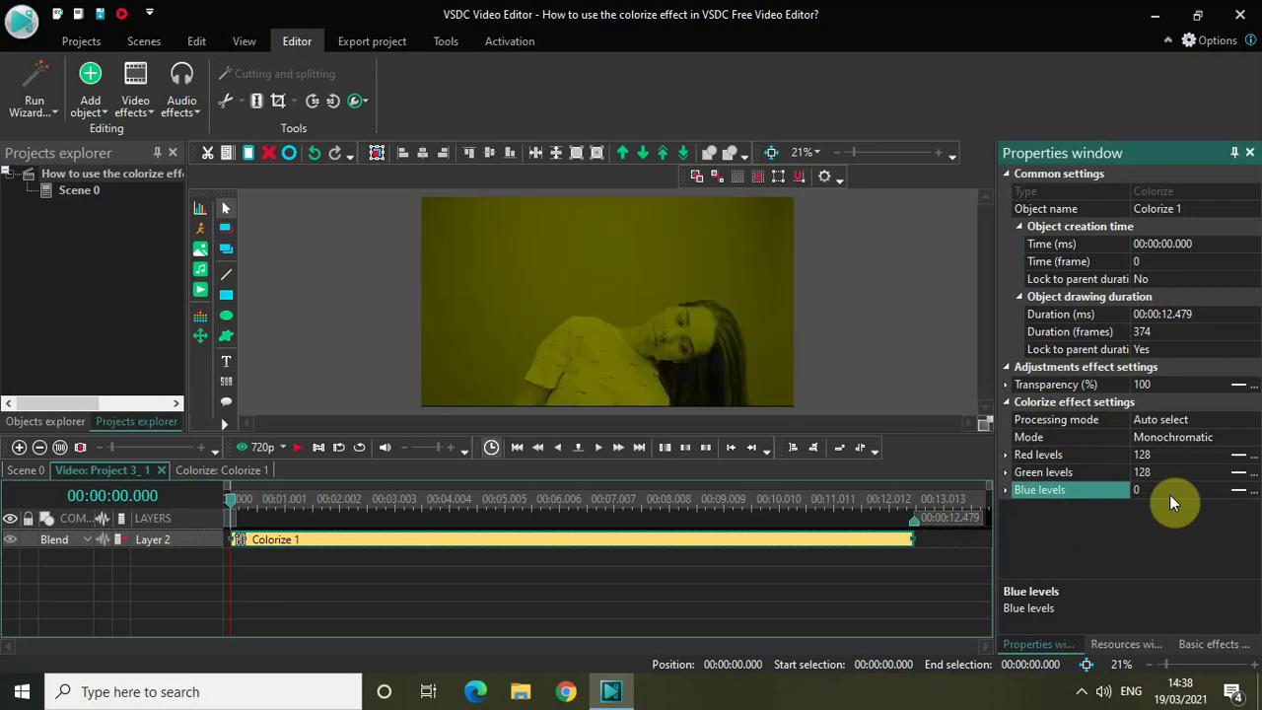
pyautogui.click(1171, 472)
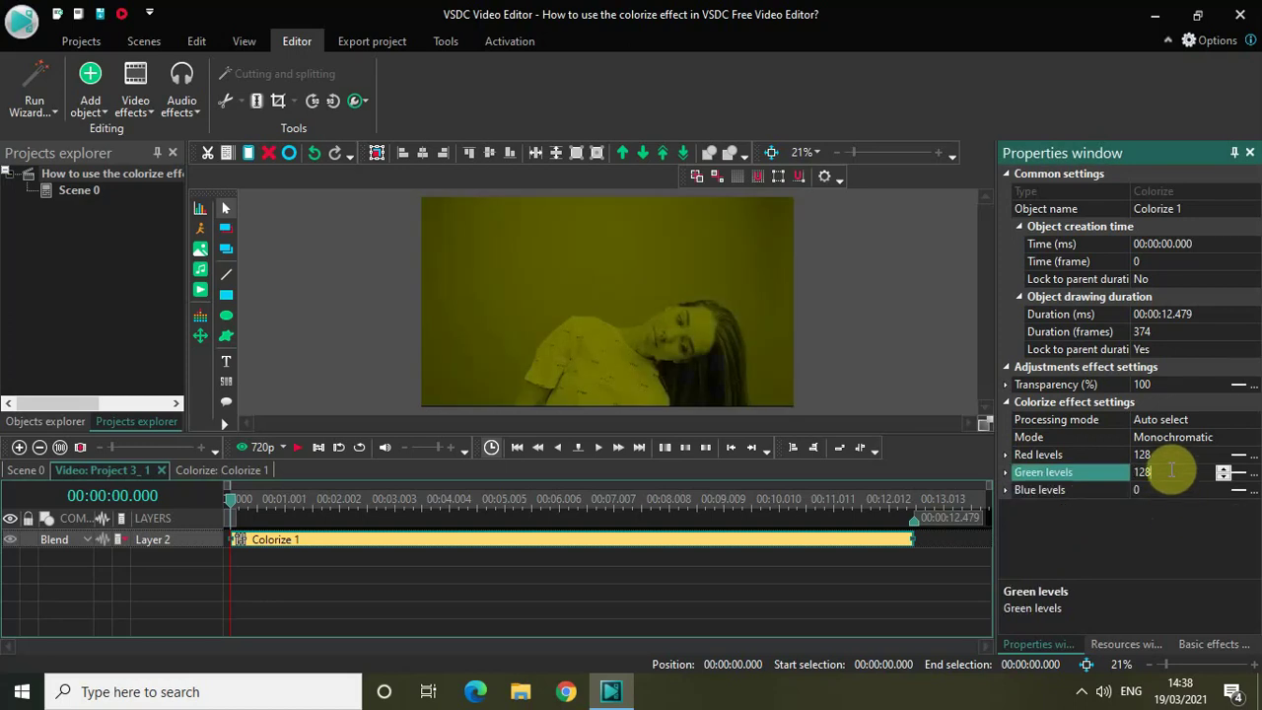
pyautogui.press('BackSpace')
pyautogui.press('BackSpace')
pyautogui.press('BackSpace')
pyautogui.write('0')
pyautogui.press('Return')
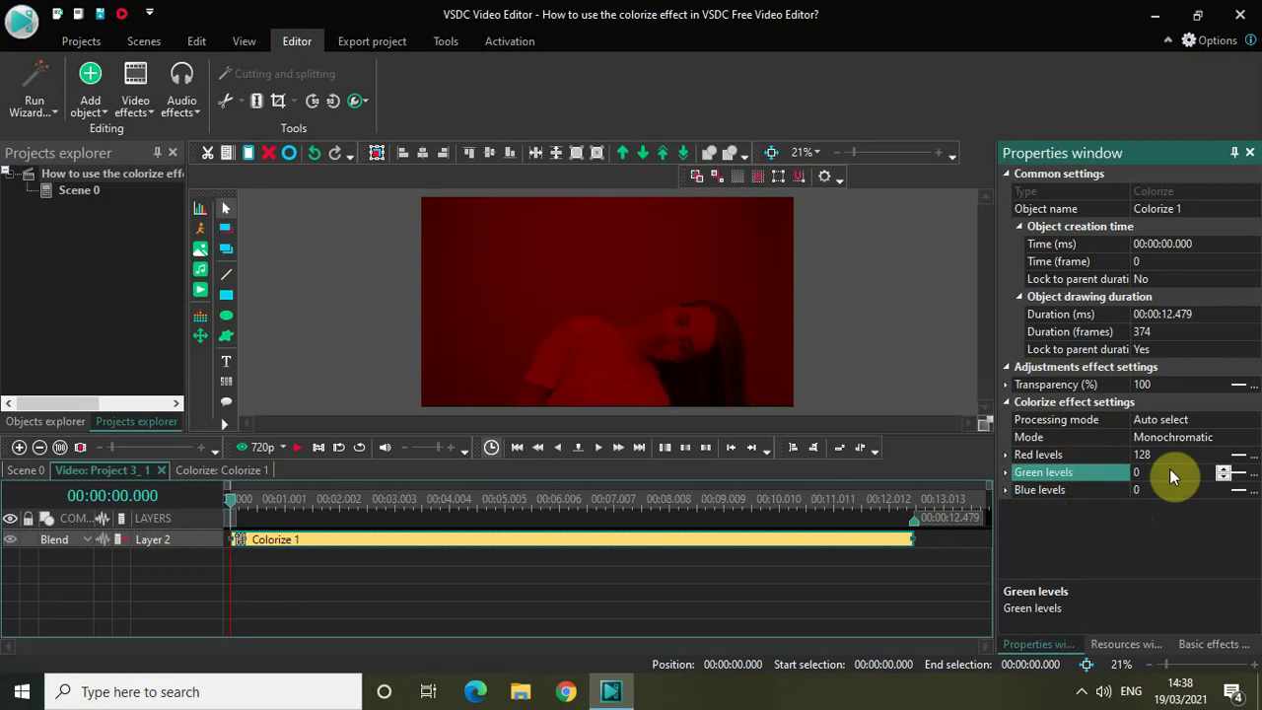
pyautogui.click(1172, 455)
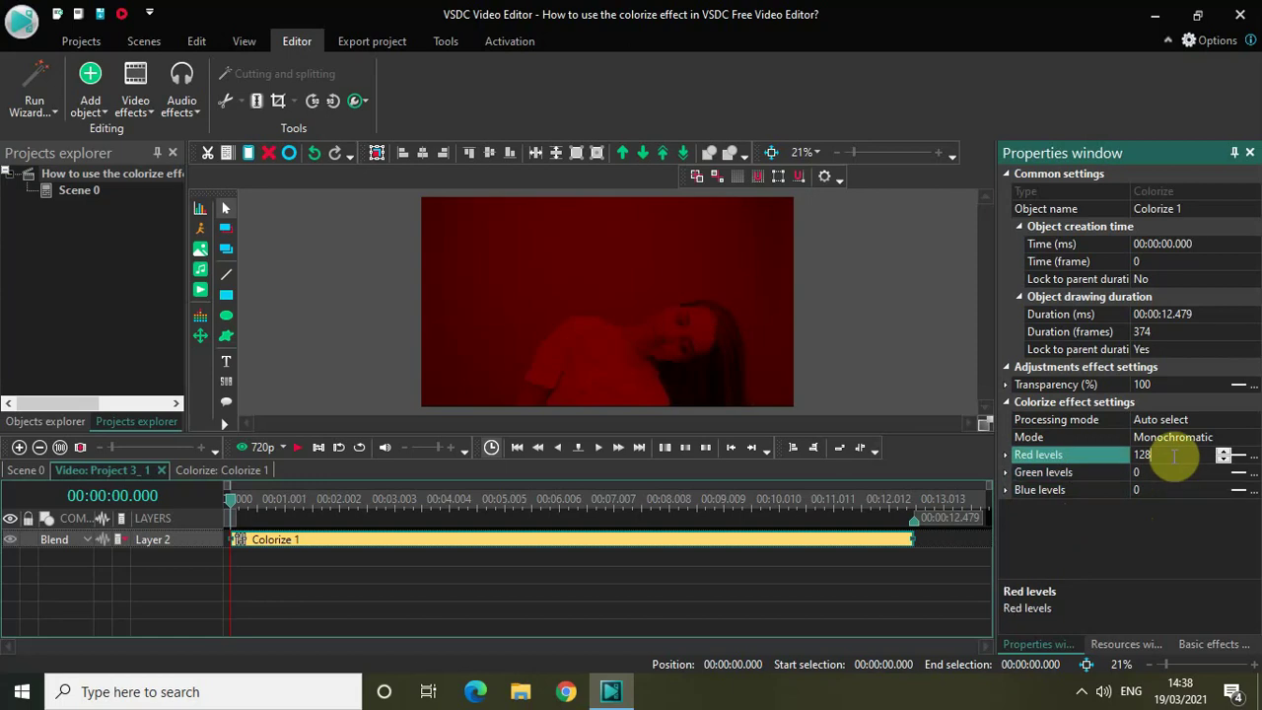
pyautogui.press('BackSpace')
pyautogui.press('BackSpace')
pyautogui.press('BackSpace')
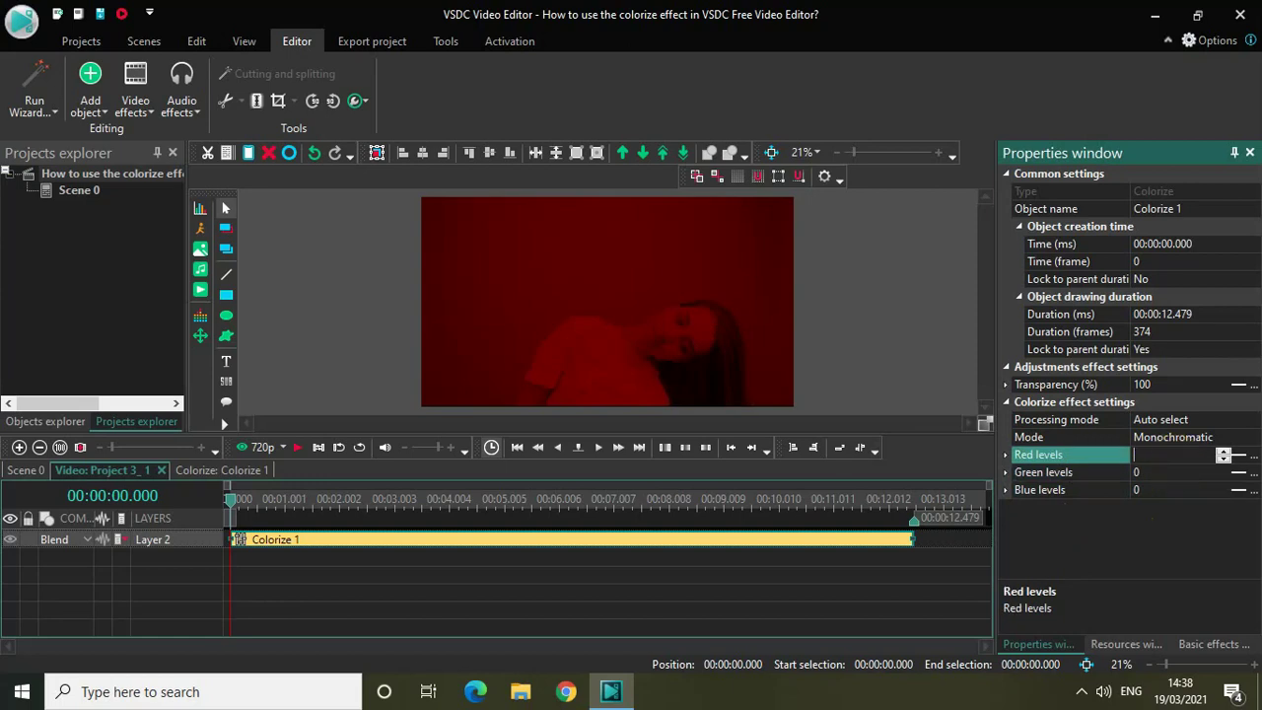
pyautogui.write('255')
pyautogui.press('Return')
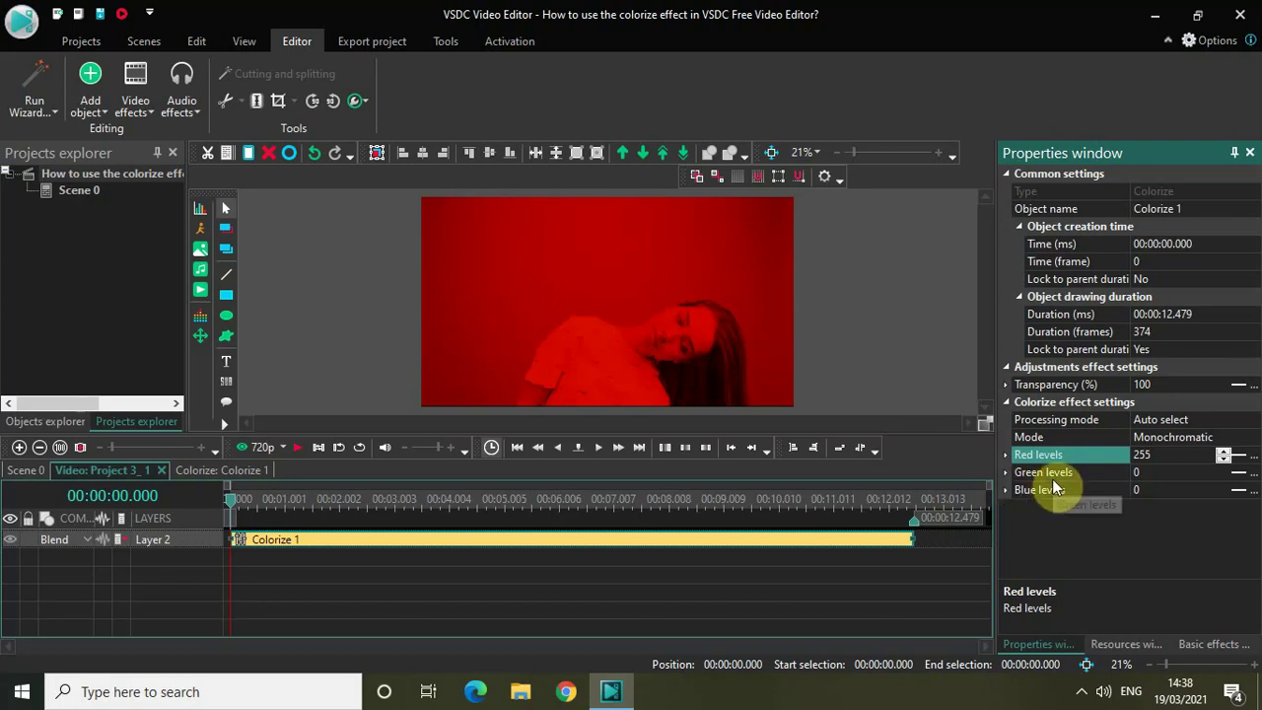
# Retint the Colorize effect green with Red levels 0 and Green levels 255
pyautogui.click(1165, 459)
pyautogui.press('BackSpace')
pyautogui.press('BackSpace')
pyautogui.press('BackSpace')
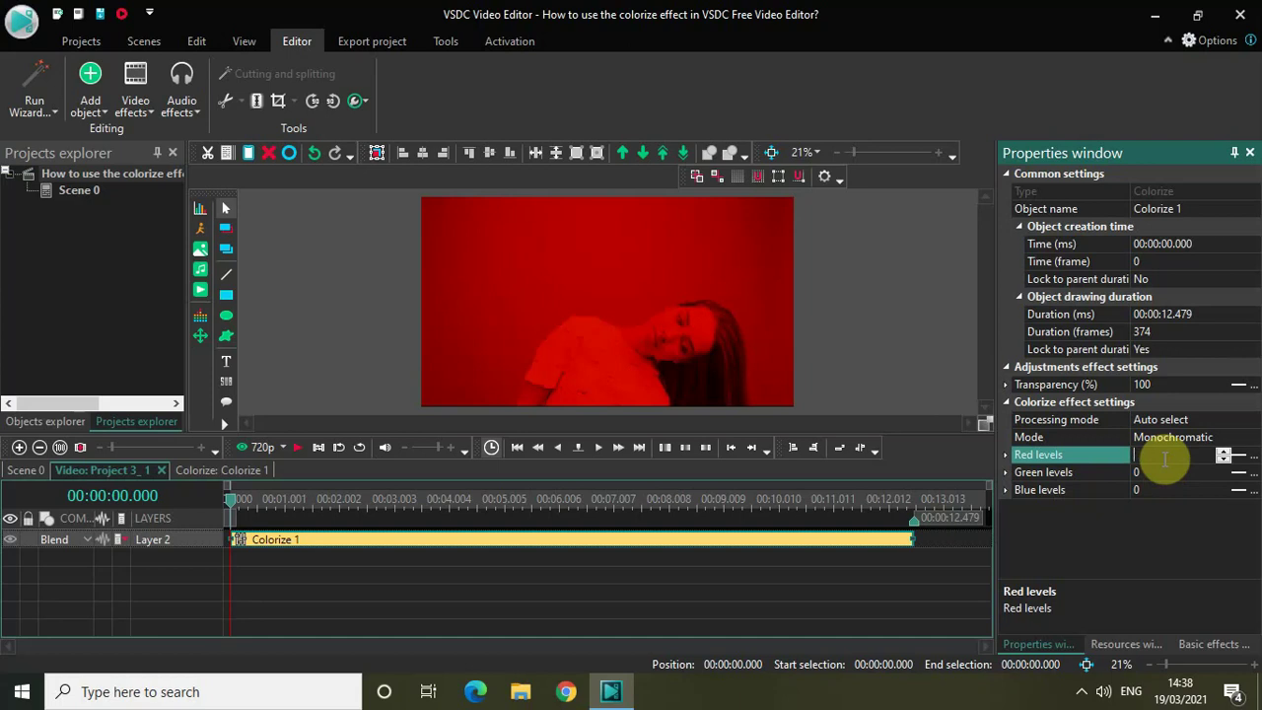
pyautogui.write('0')
pyautogui.press('Return')
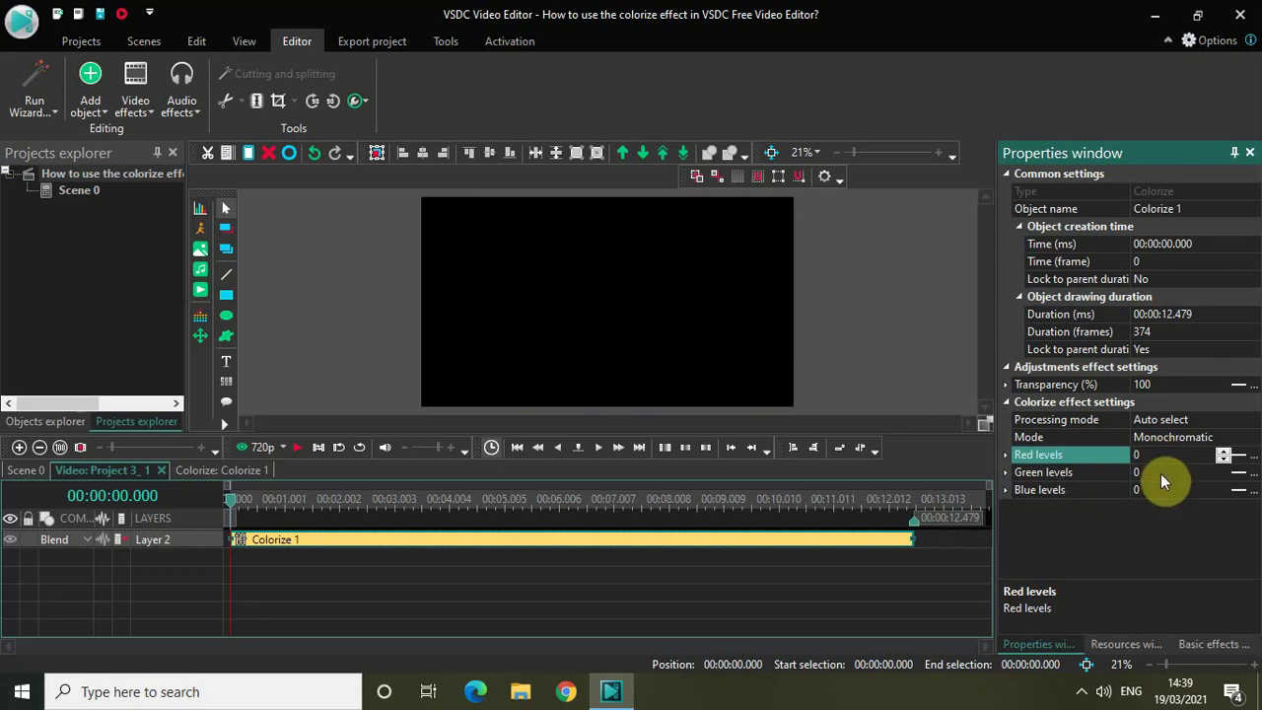
pyautogui.click(1160, 473)
pyautogui.press('BackSpace')
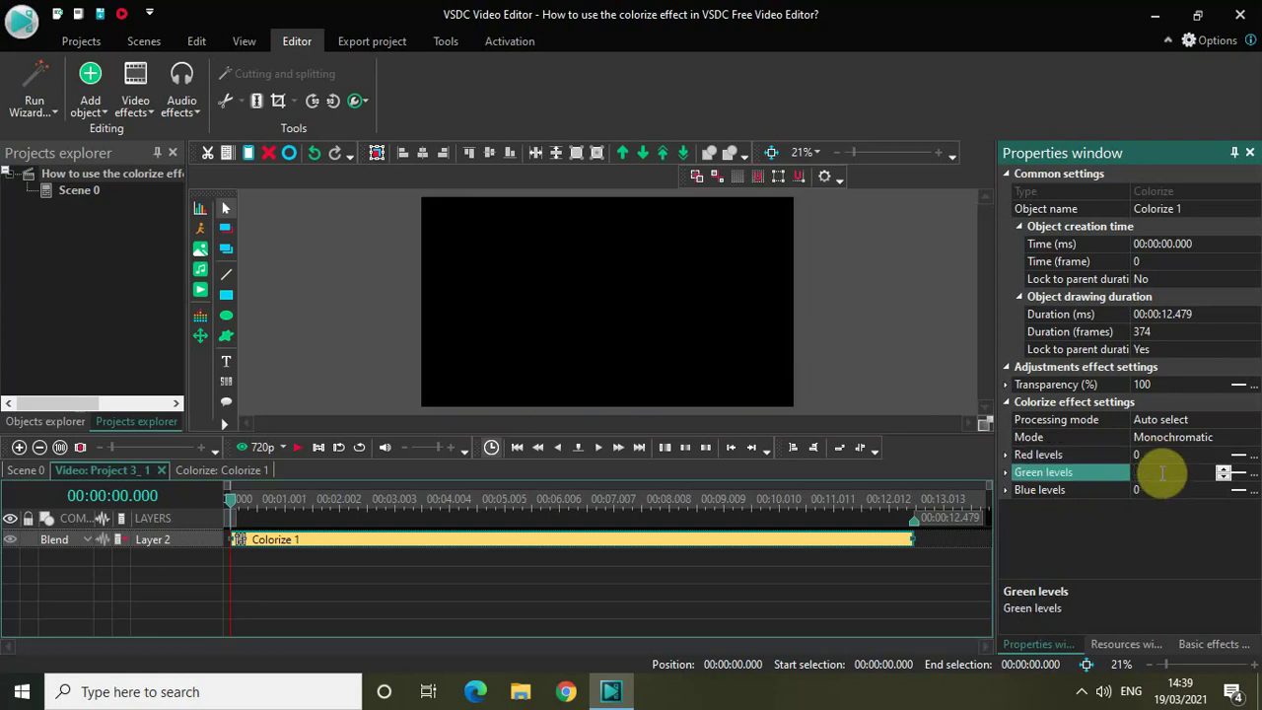
pyautogui.write('255')
pyautogui.press('Return')
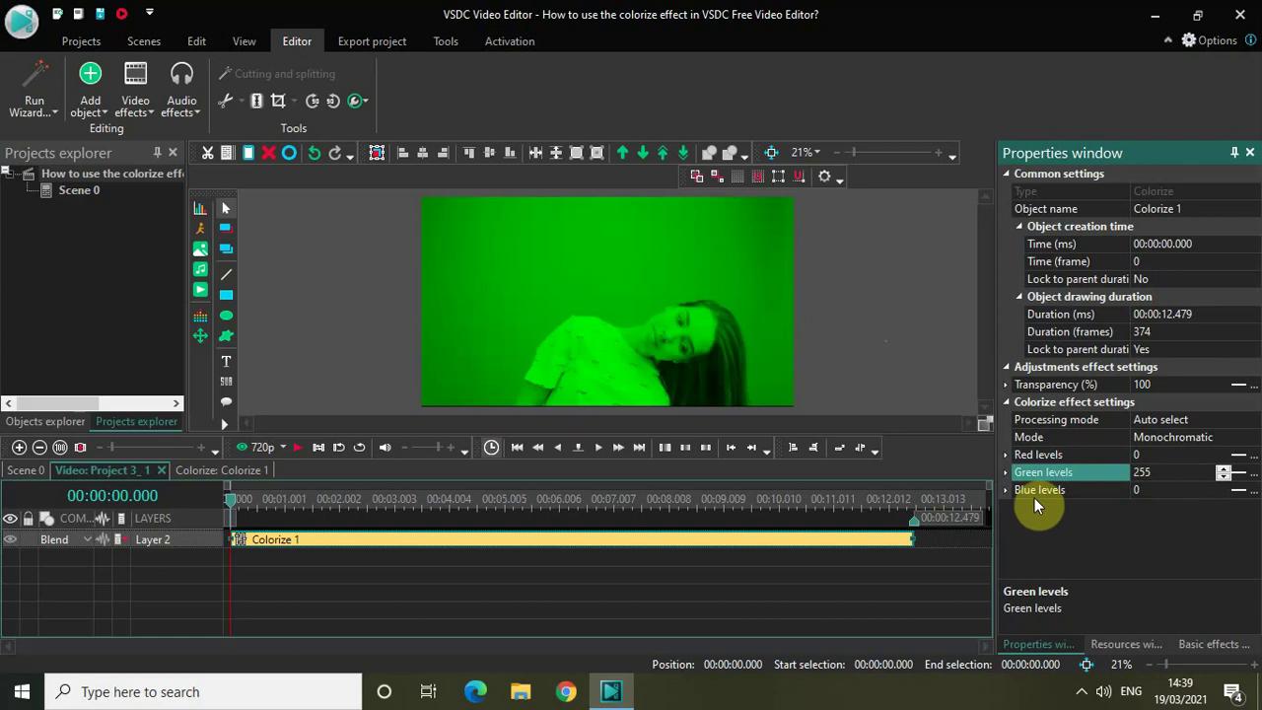
# Retint the Colorize effect blue with Green levels 0 and Blue levels 255
pyautogui.click(1165, 474)
pyautogui.press('BackSpace')
pyautogui.press('BackSpace')
pyautogui.press('BackSpace')
pyautogui.write('0')
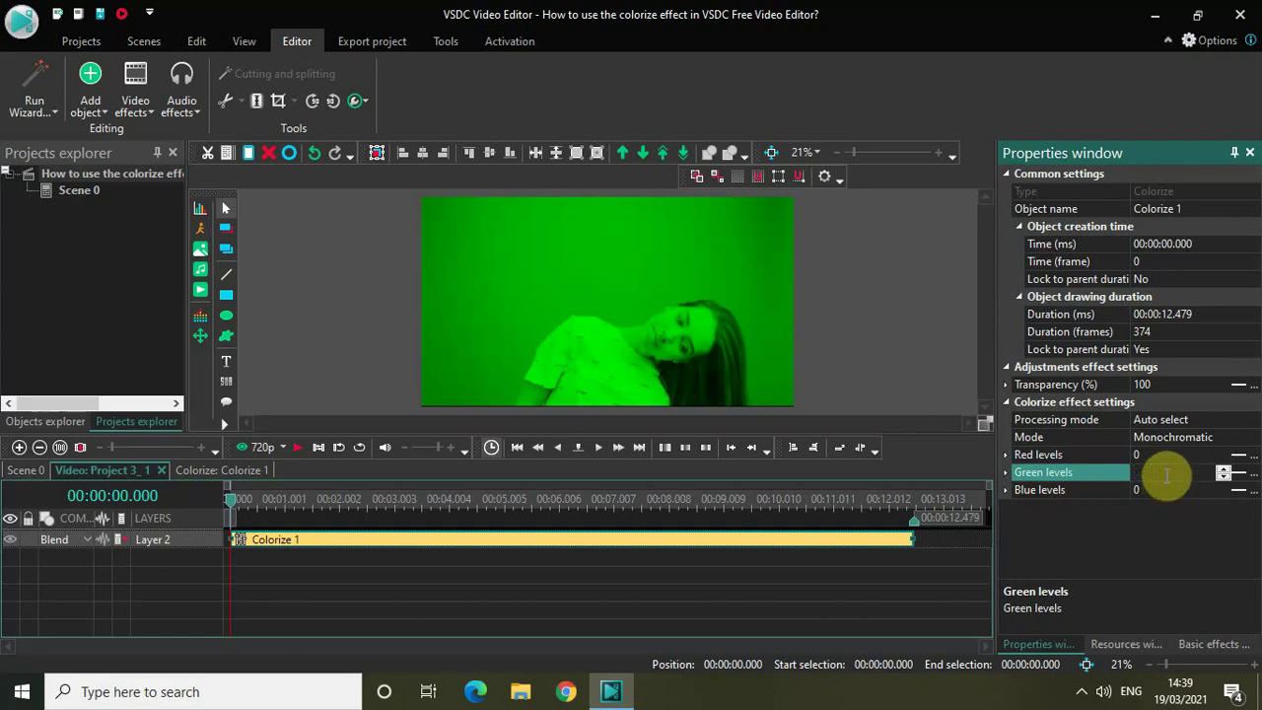
pyautogui.press('Return')
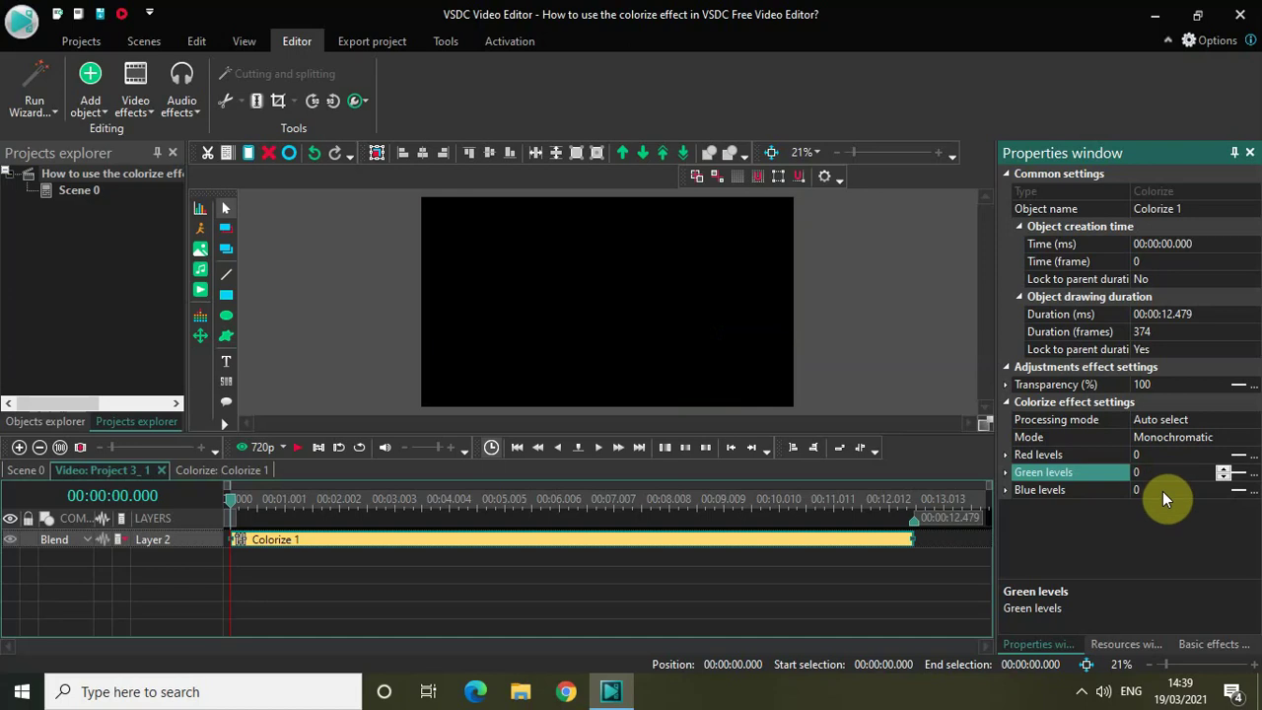
pyautogui.click(1162, 490)
pyautogui.press('BackSpace')
pyautogui.write('2')
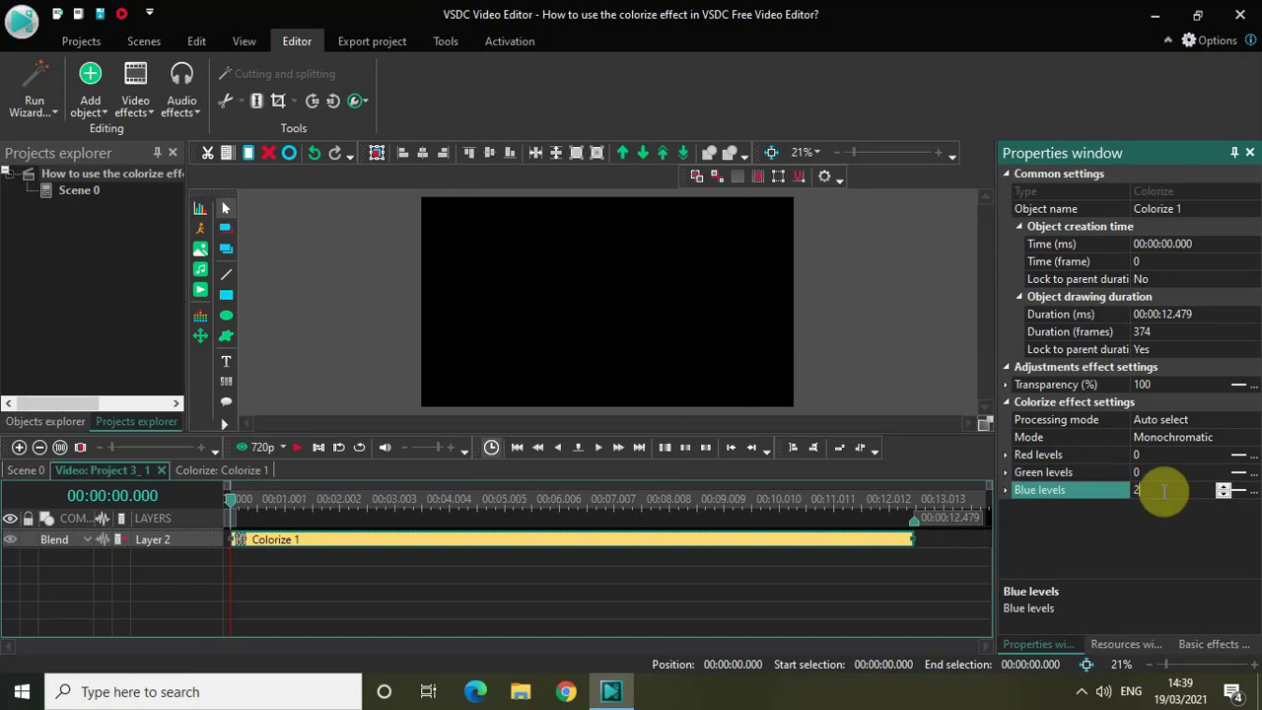
pyautogui.write('55')
pyautogui.press('Return')
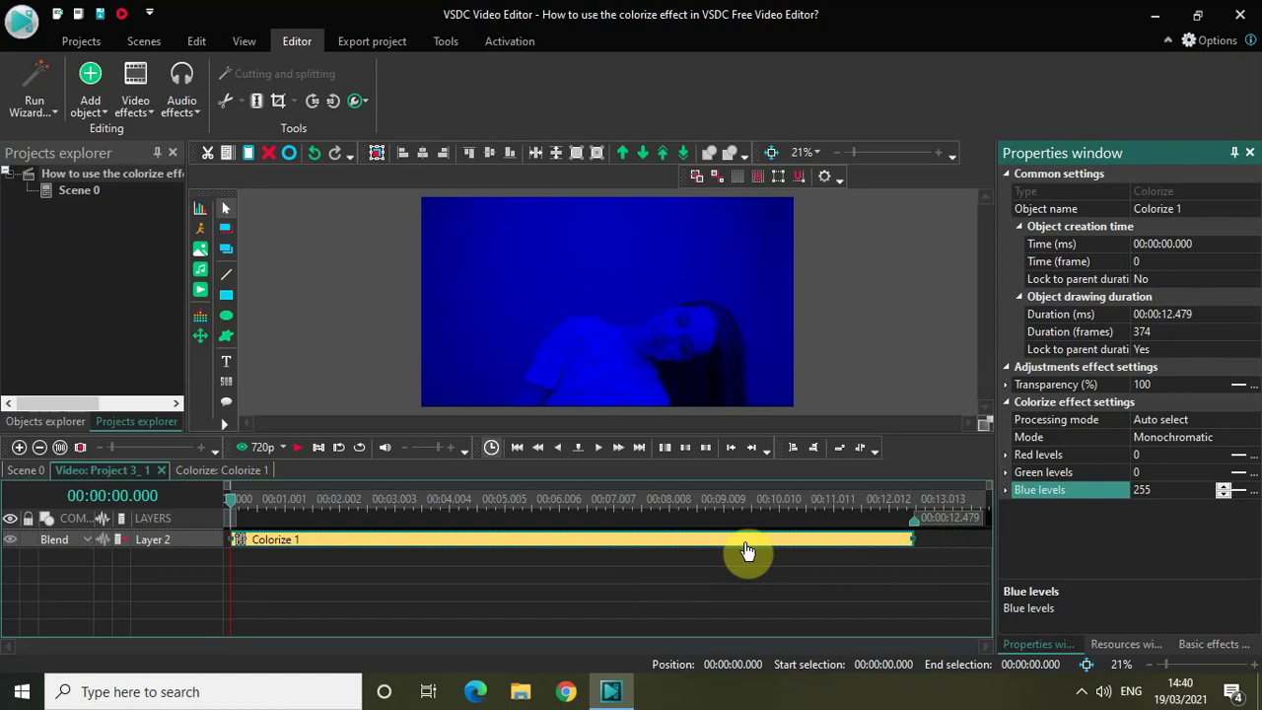
# Set the Colorize effect's duration to 00:00:01.001 and shift it to about 0.967 s
pyautogui.click(1217, 318)
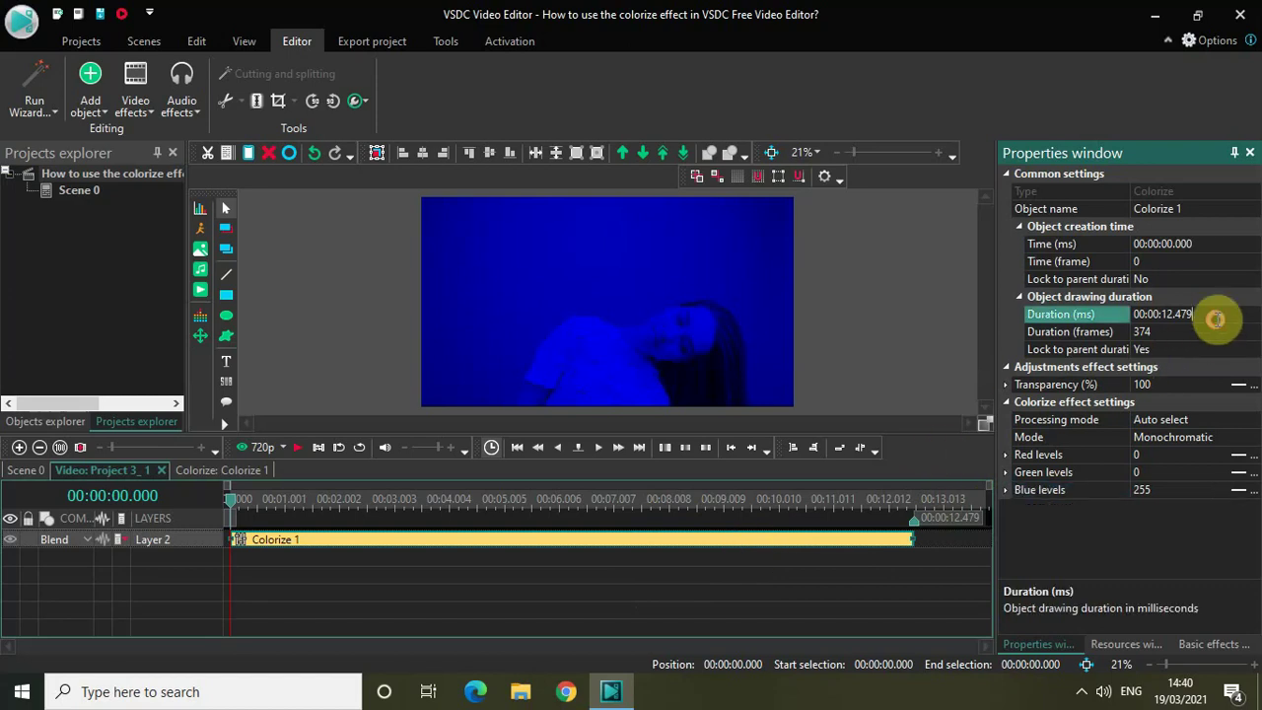
pyautogui.press('BackSpace')
pyautogui.press('BackSpace')
pyautogui.press('BackSpace')
pyautogui.press('BackSpace')
pyautogui.press('BackSpace')
pyautogui.press('BackSpace')
pyautogui.write('01.001')
pyautogui.press('Return')
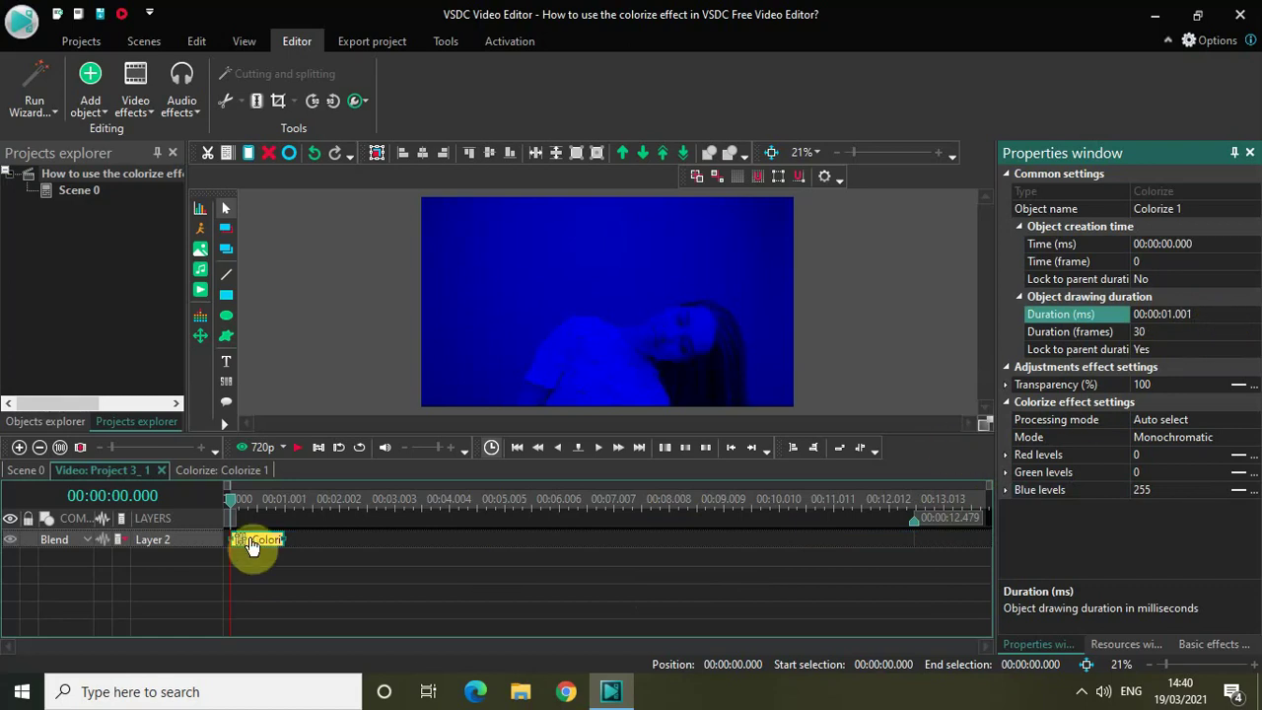
pyautogui.moveTo(251, 547); pyautogui.dragTo(306, 544)
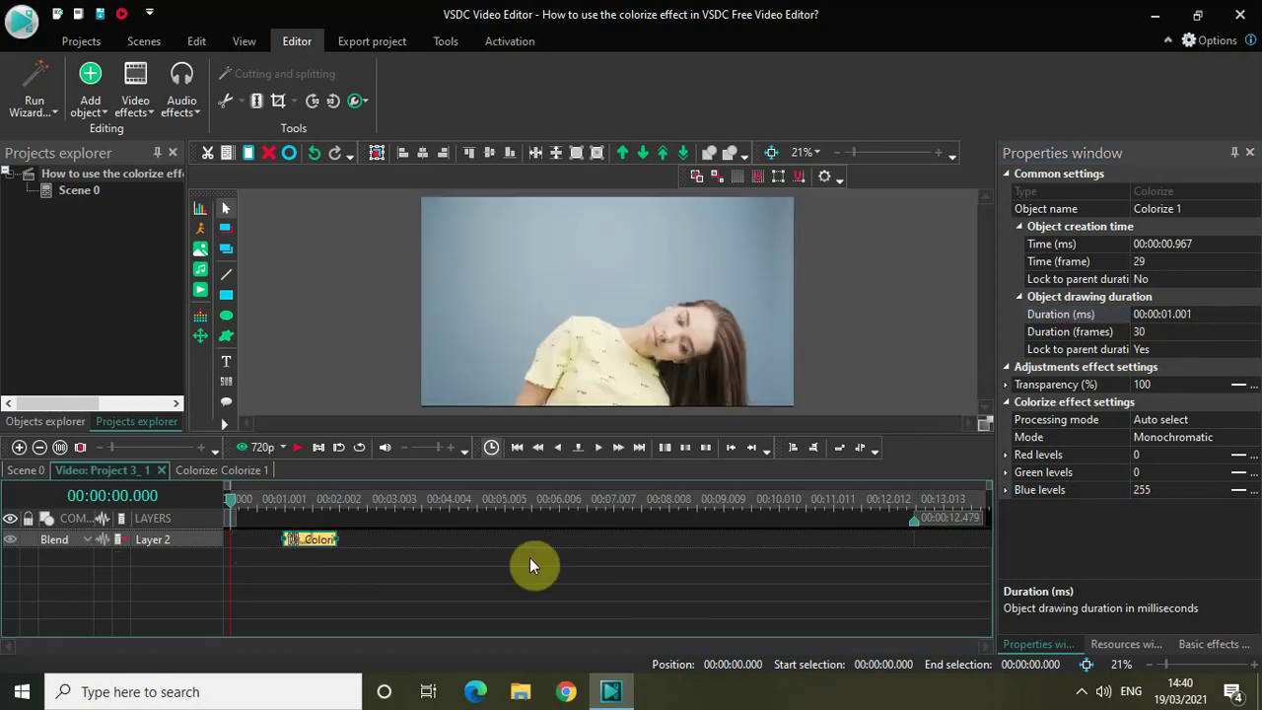
# Set the effect's start Time to 1000 ms so Colorize 1 begins at 00:00:01.001
pyautogui.click(1231, 247)
pyautogui.press('BackSpace')
pyautogui.press('BackSpace')
pyautogui.press('BackSpace')
pyautogui.press('BackSpace')
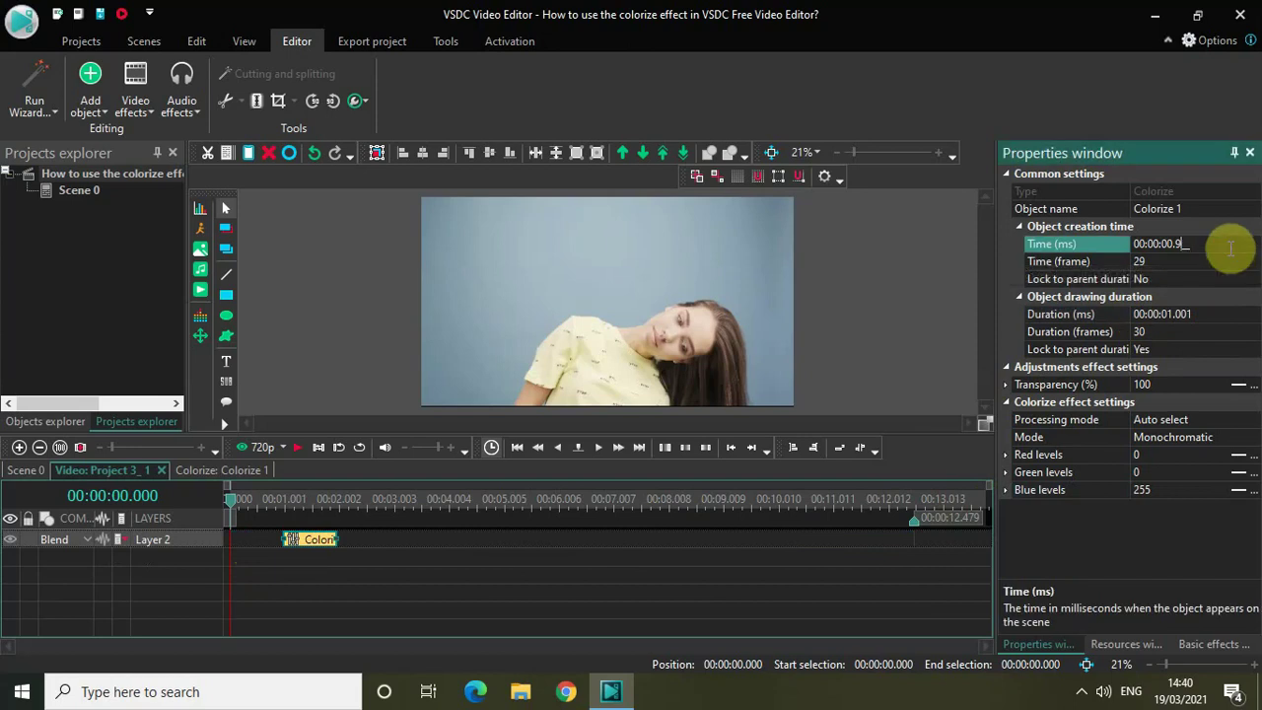
pyautogui.write('1000')
pyautogui.press('Return')
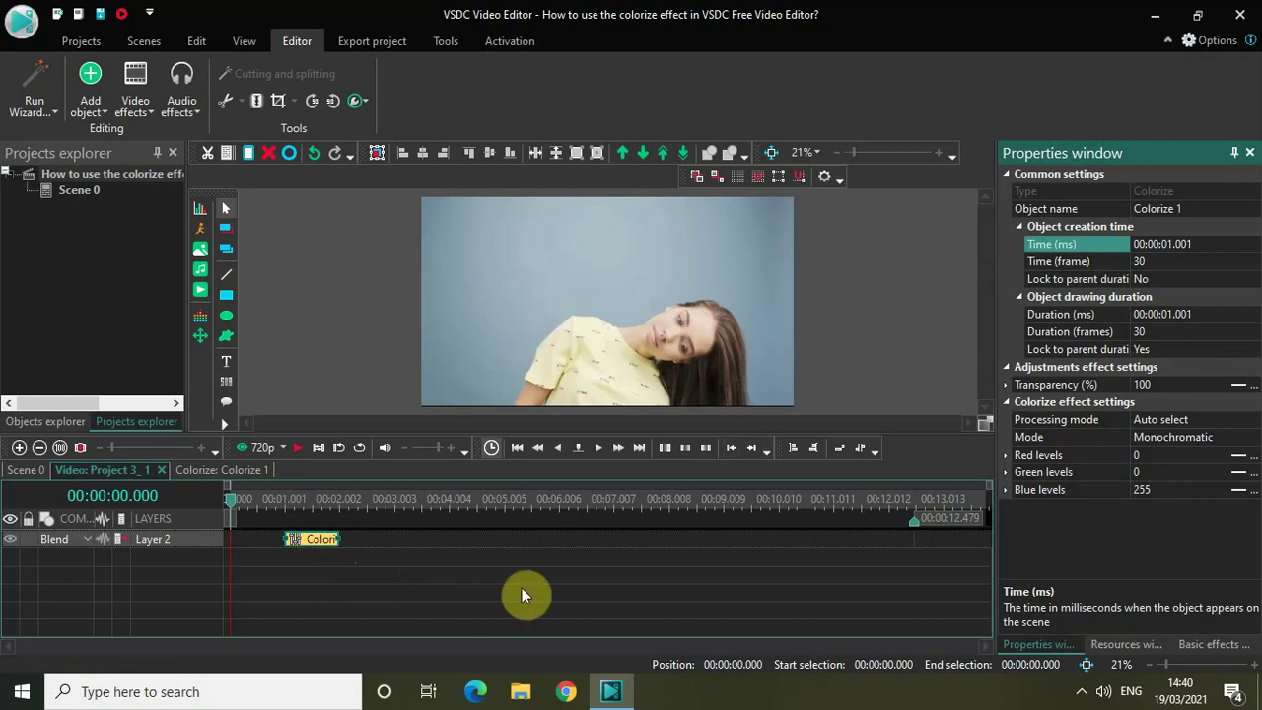
pyautogui.click(310, 540)
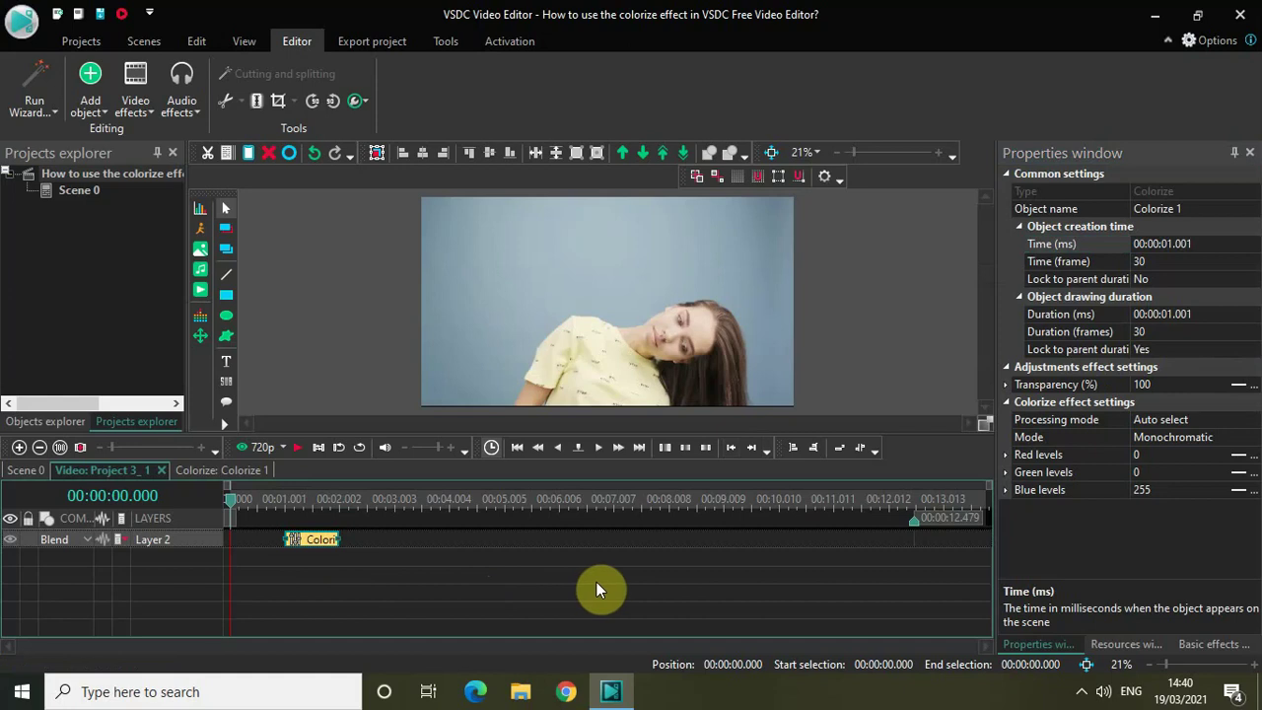
# Set Colorize 1 to Red levels 255 and Blue levels 0 for a red tint
pyautogui.click(1162, 454)
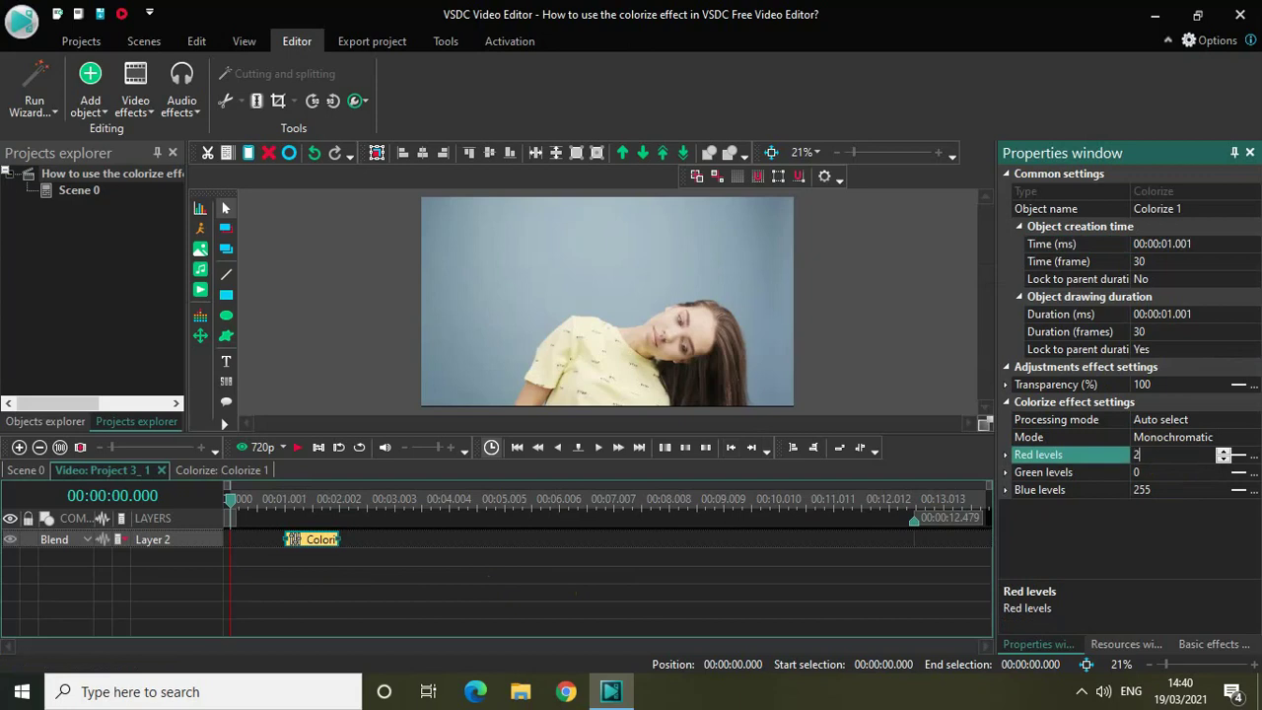
pyautogui.write('255')
pyautogui.click(1162, 487)
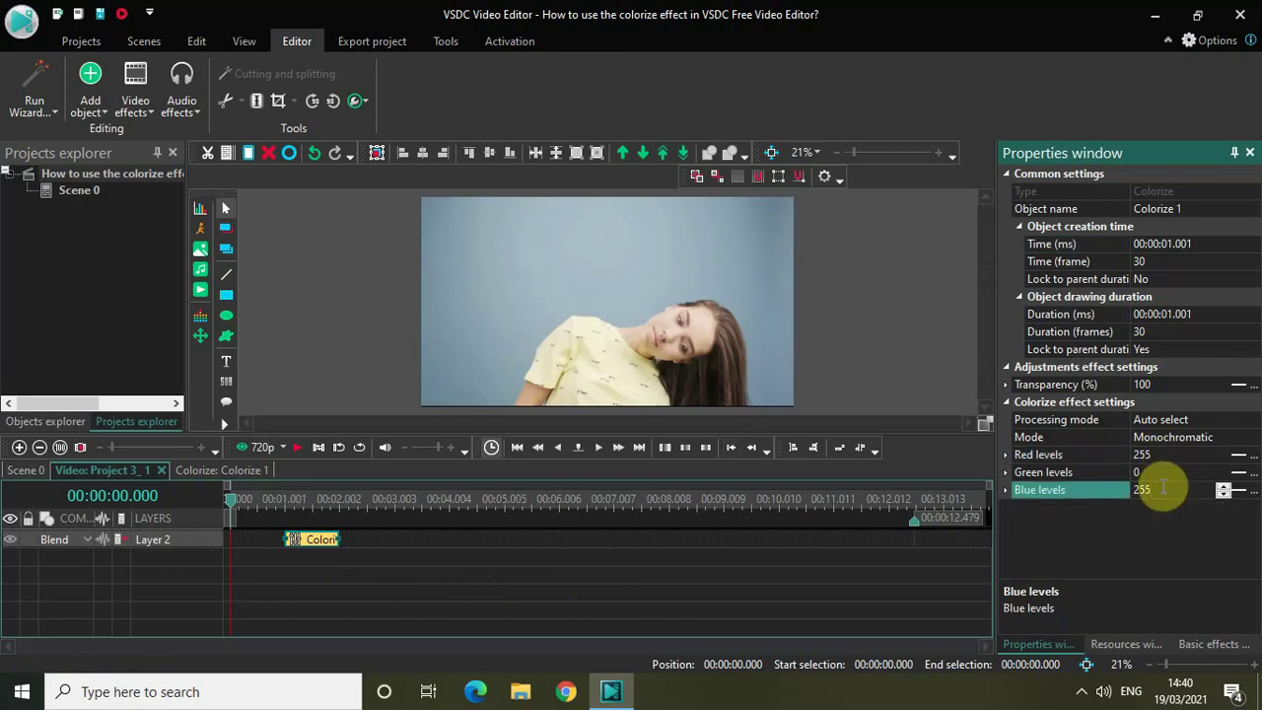
pyautogui.press('BackSpace')
pyautogui.press('BackSpace')
pyautogui.press('BackSpace')
pyautogui.write('0')
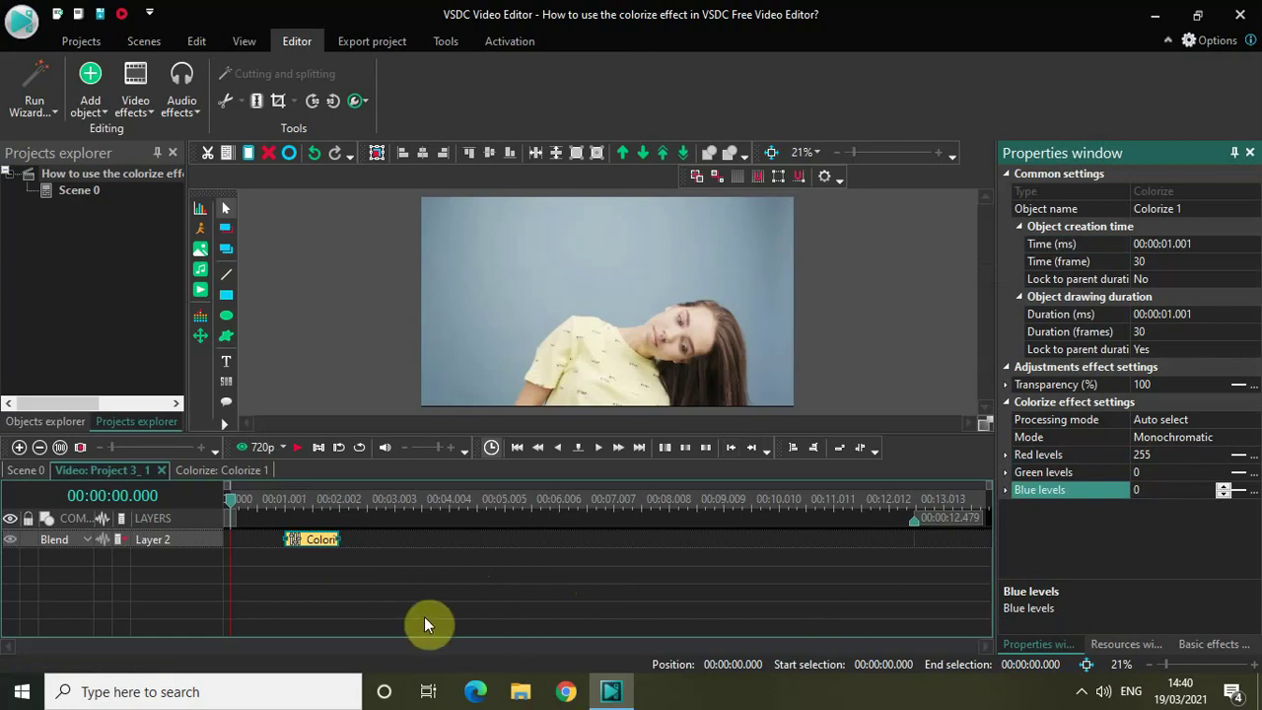
pyautogui.click(310, 545)
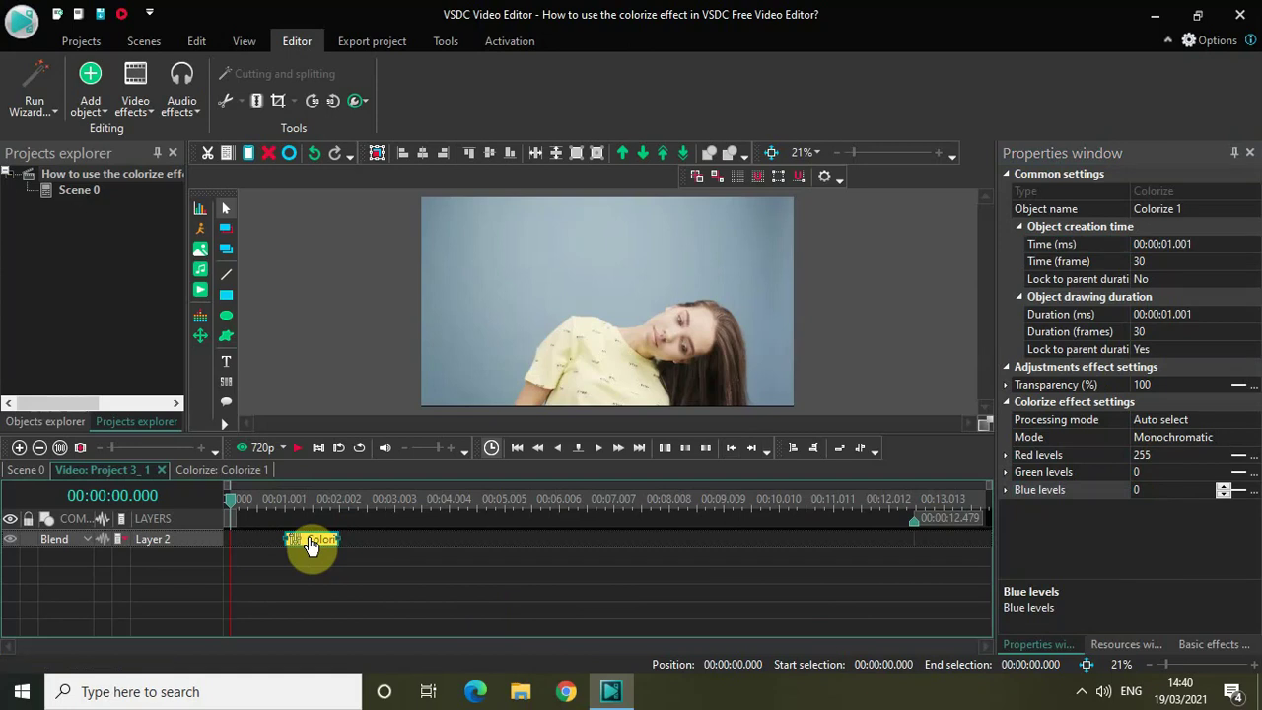
# Paste Colorize 2 after Colorize 1 on Layer 2 and set Blue 255, Red 0
pyautogui.hotkey('ctrl', 'v')
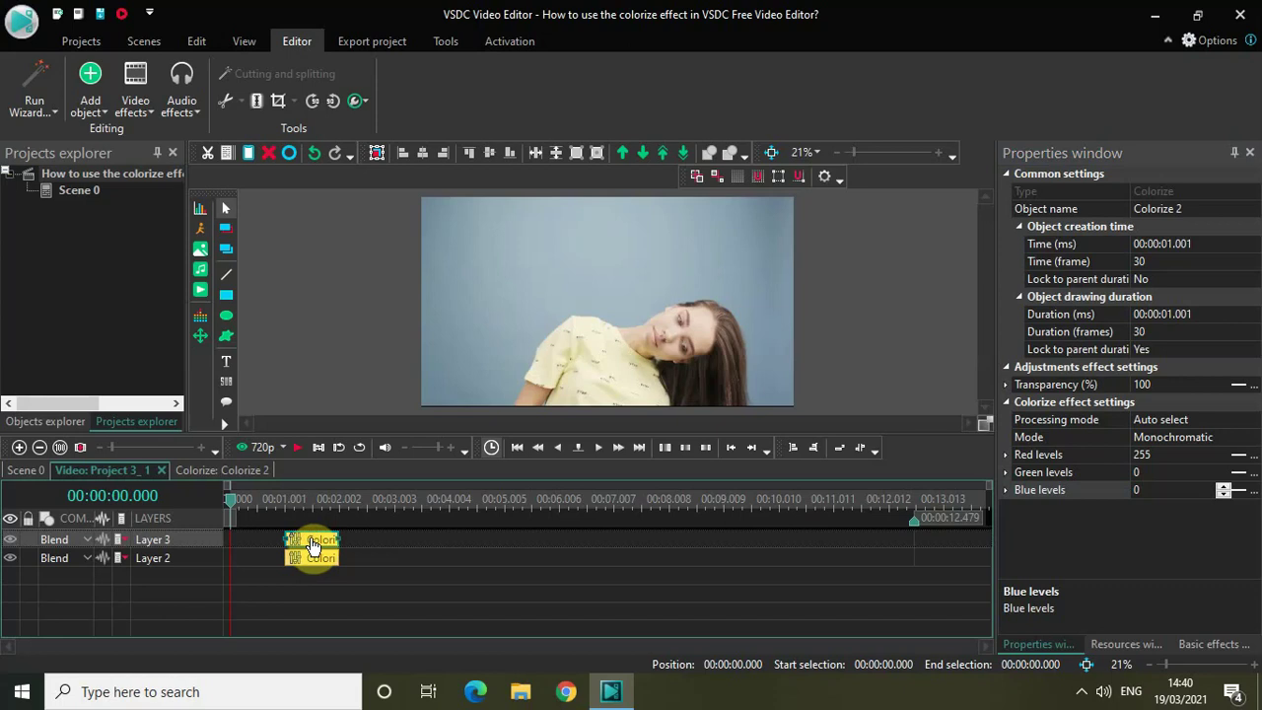
pyautogui.moveTo(310, 545)
pyautogui.mouseDown()
pyautogui.moveTo(338, 555)
pyautogui.moveTo(315, 542)
pyautogui.mouseUp()
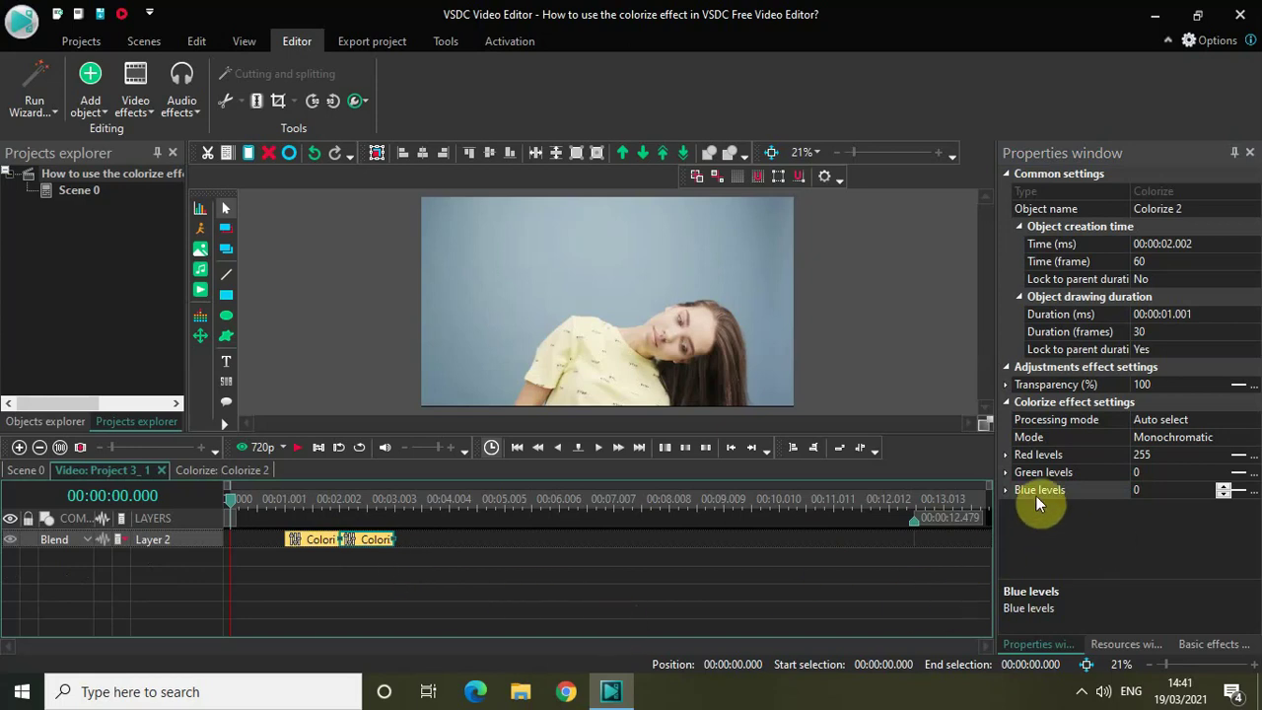
pyautogui.click(1144, 490)
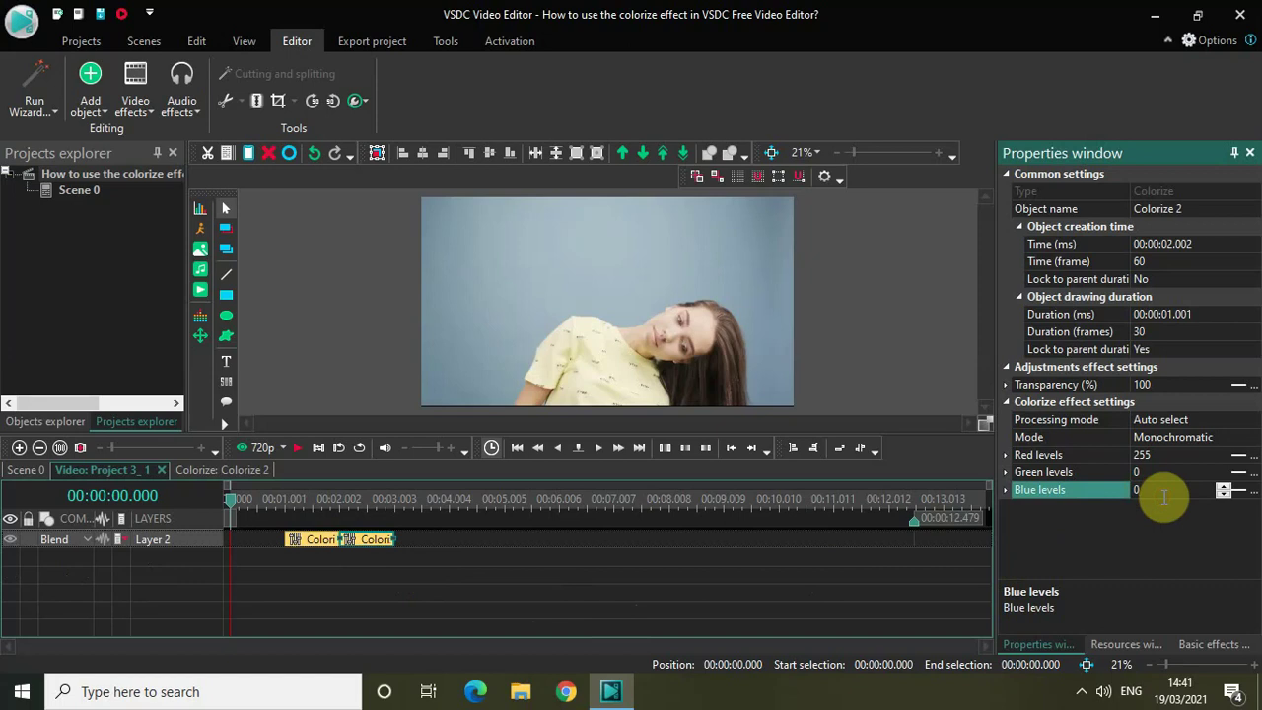
pyautogui.press('BackSpace')
pyautogui.write('2')
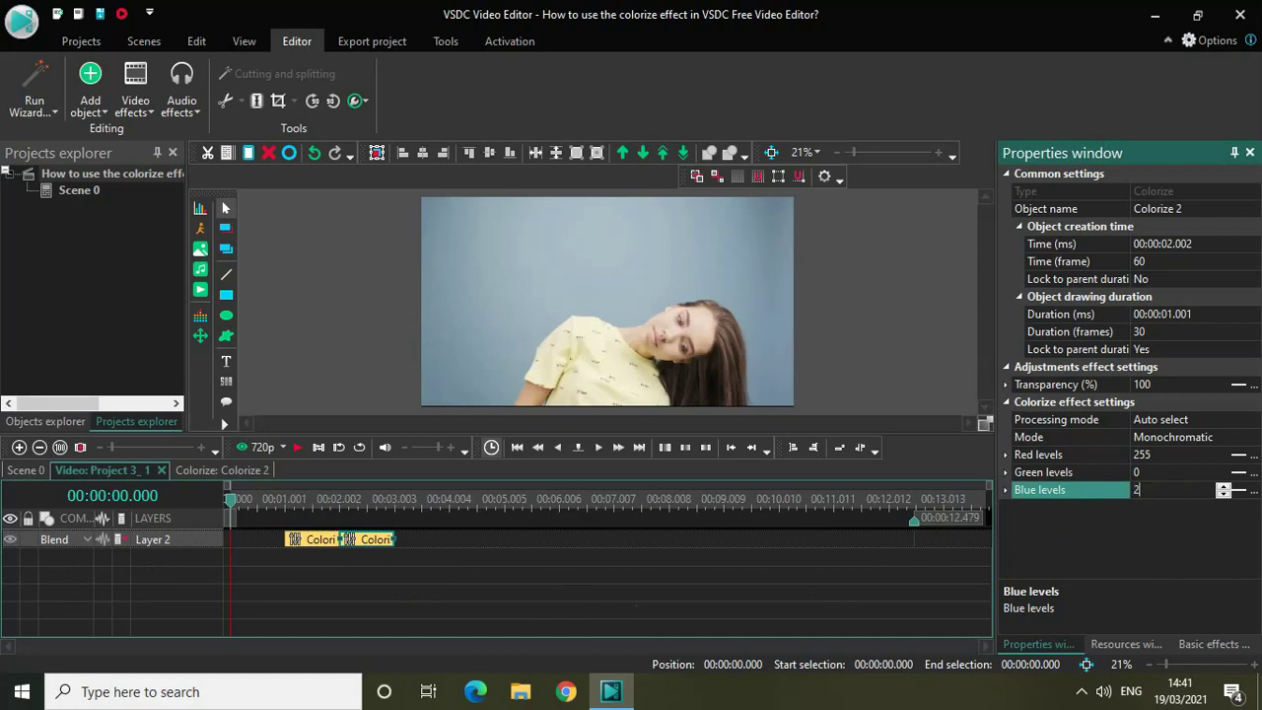
pyautogui.write('55')
pyautogui.click(1162, 453)
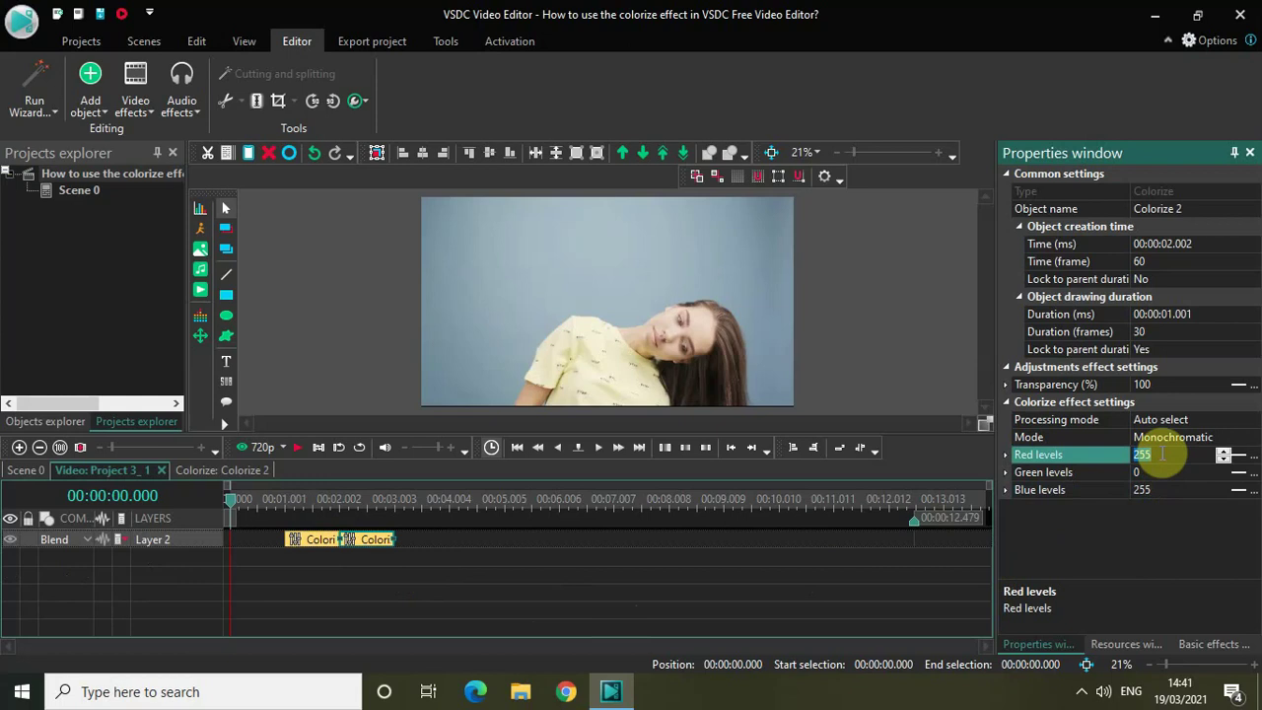
pyautogui.press('BackSpace')
pyautogui.write('0')
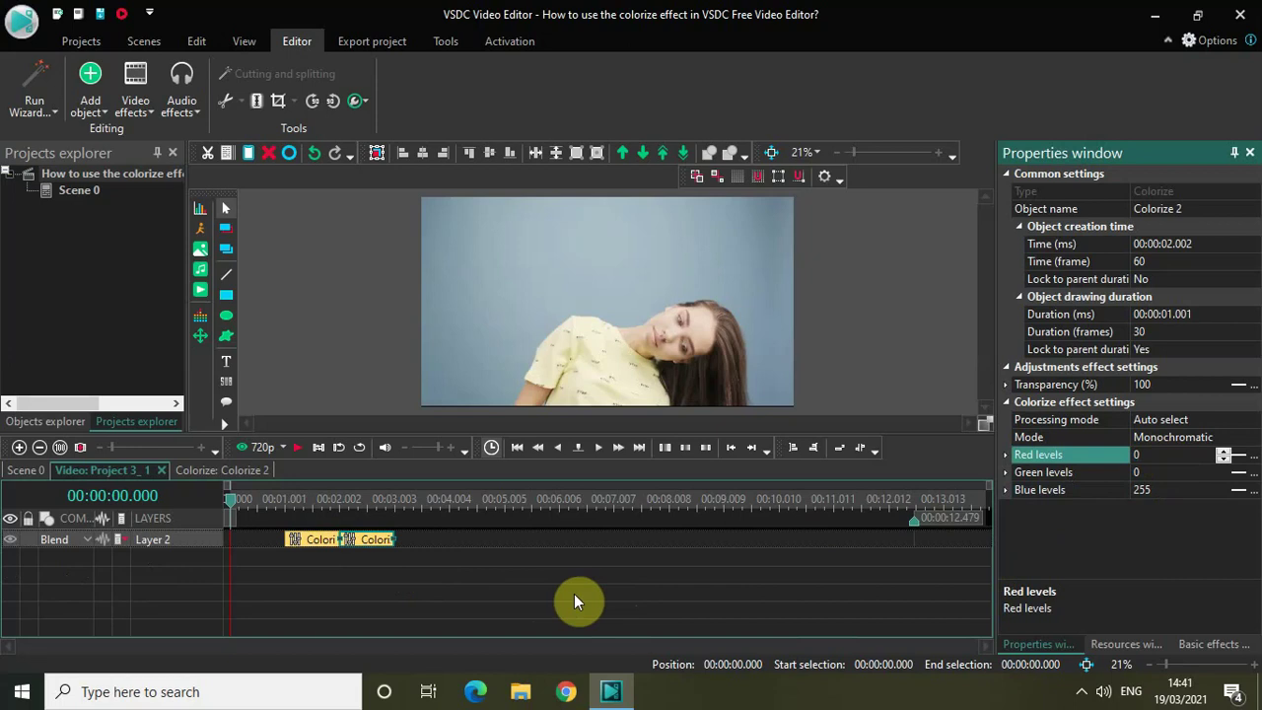
# Paste Colorize 3 after Colorize 2 on Layer 2 and set Green 255, Red 0
pyautogui.hotkey('ctrl', 'v')
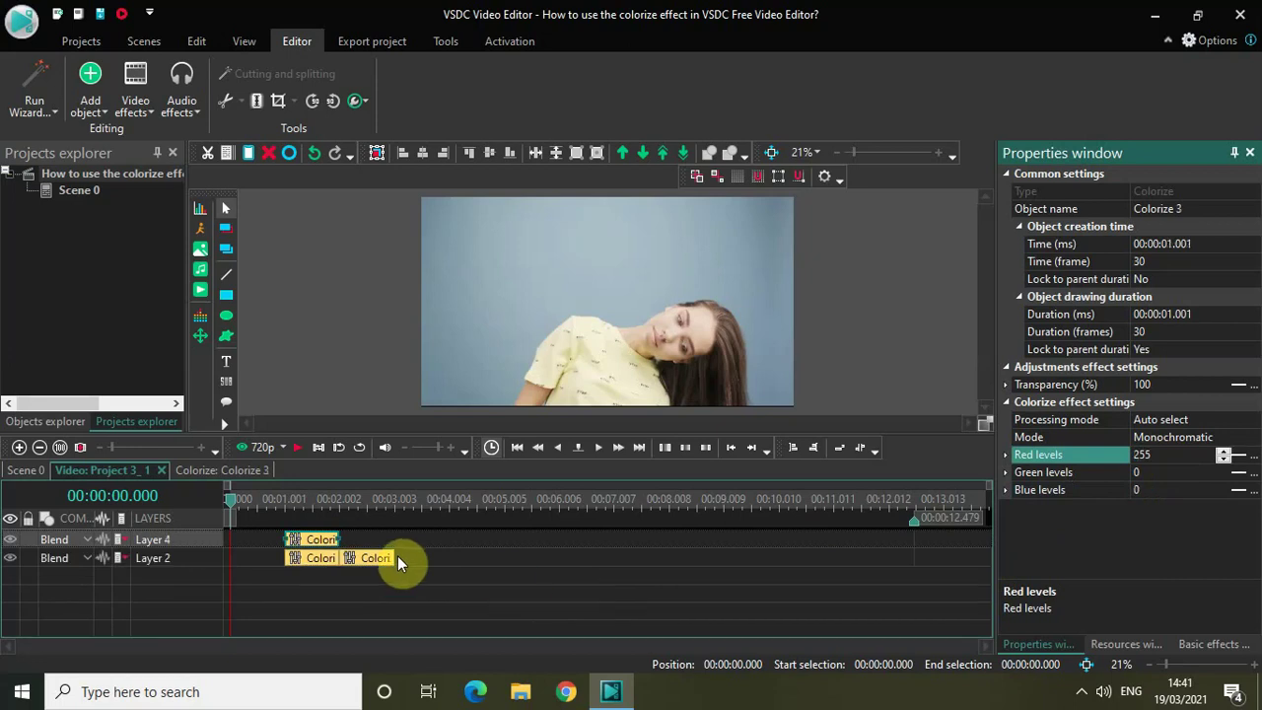
pyautogui.moveTo(306, 537); pyautogui.dragTo(404, 555)
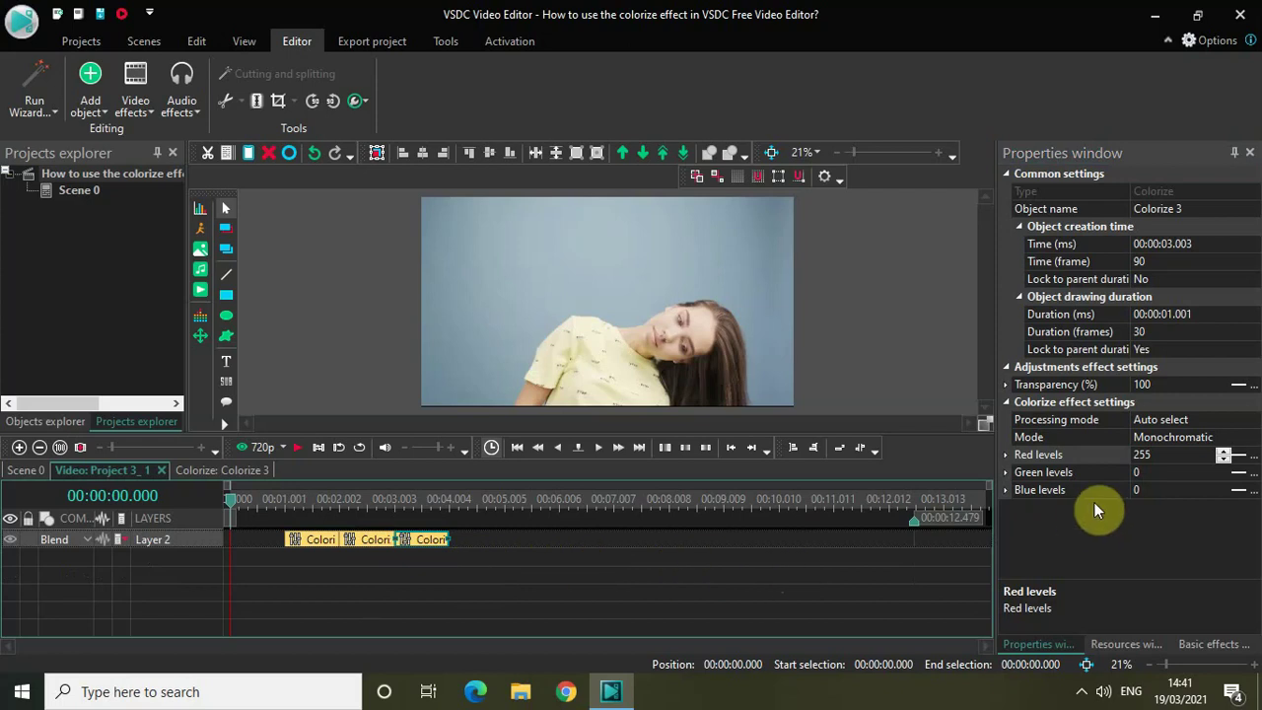
pyautogui.click(1157, 473)
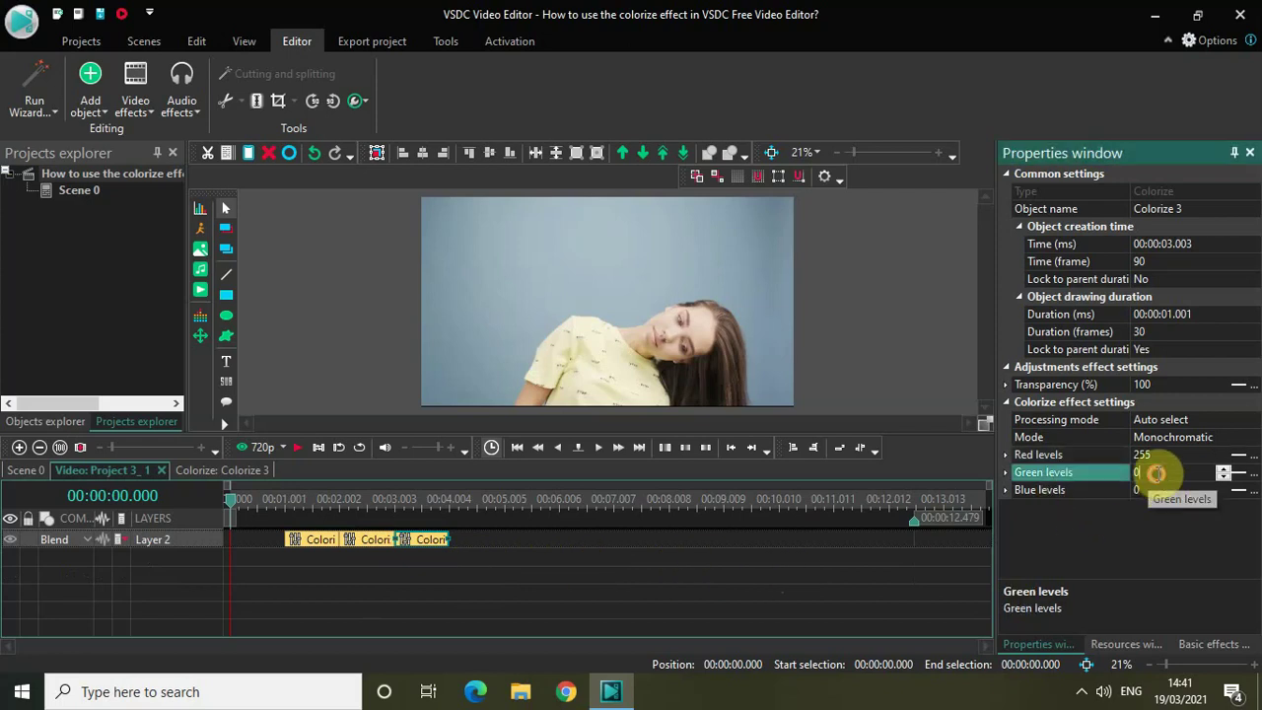
pyautogui.write('255')
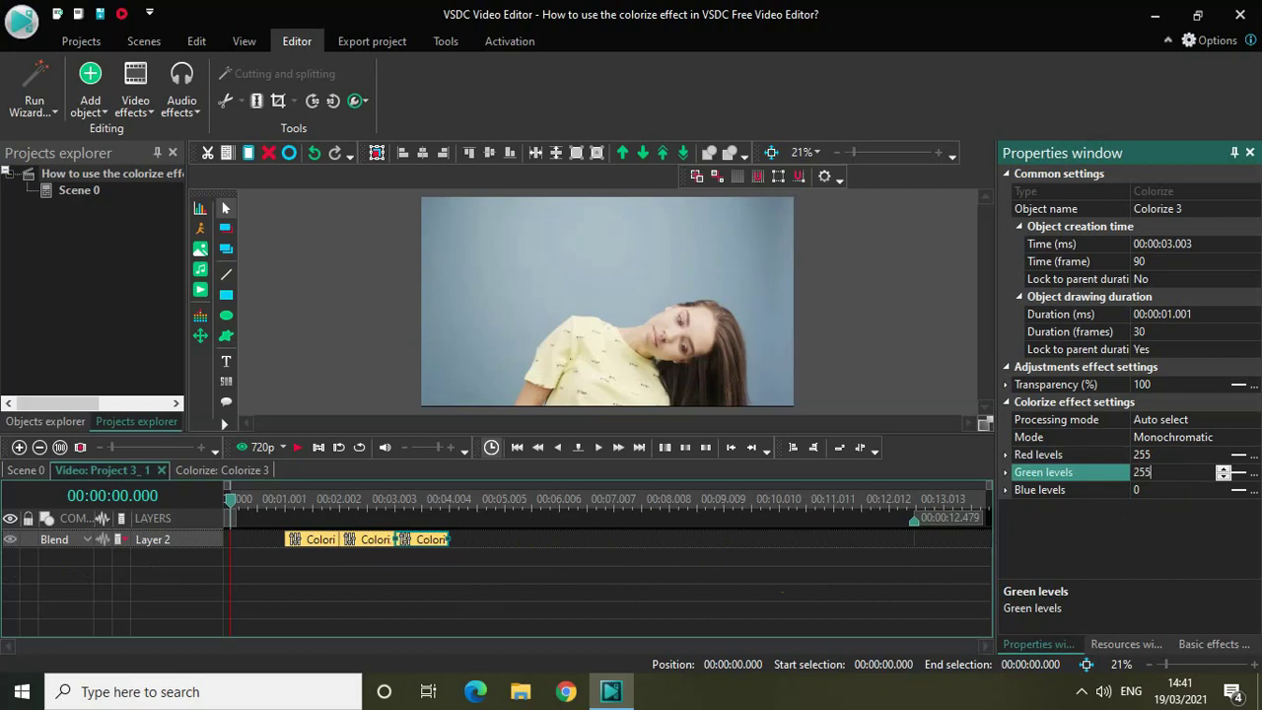
pyautogui.click(1157, 455)
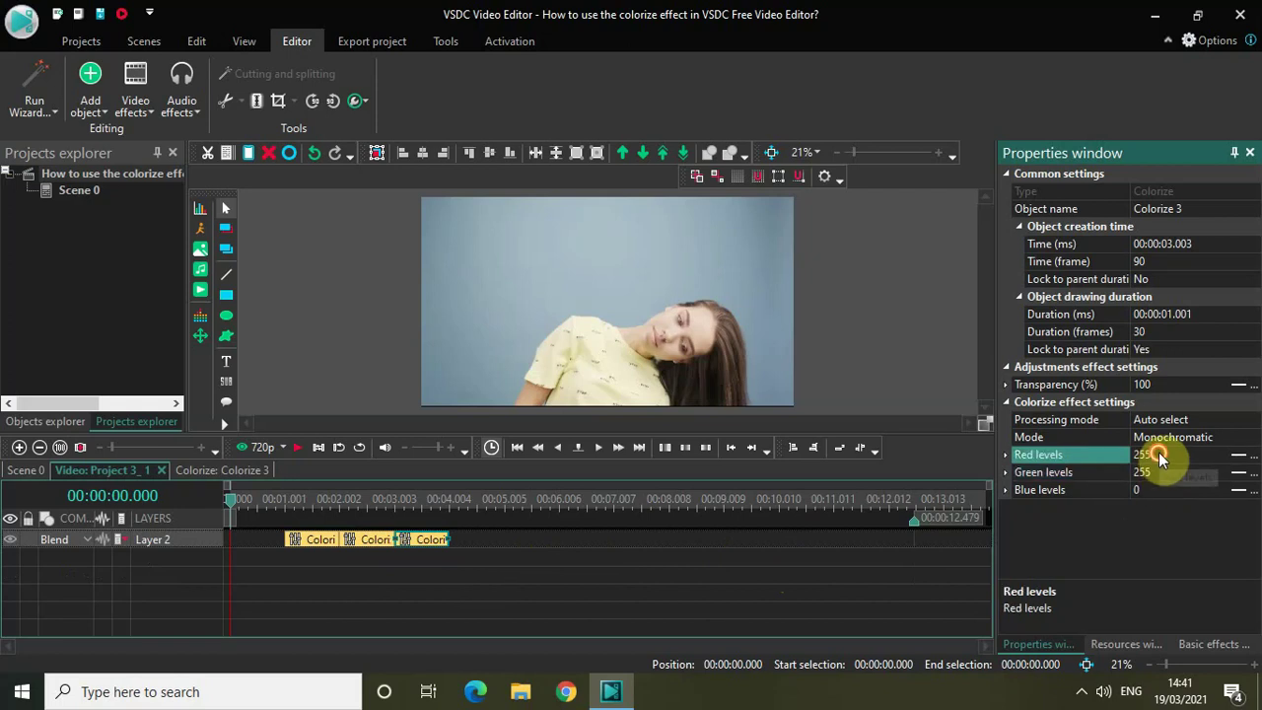
pyautogui.write('25')
pyautogui.press('BackSpace')
pyautogui.press('BackSpace')
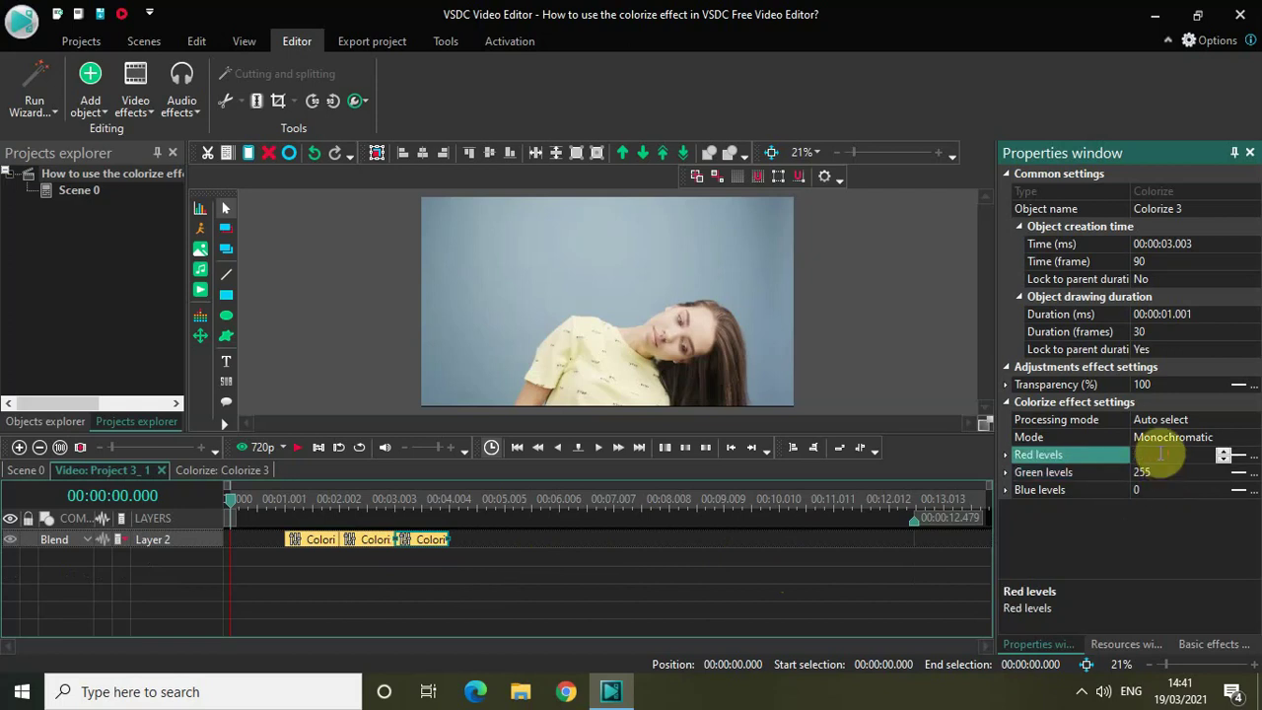
pyautogui.press('Return')
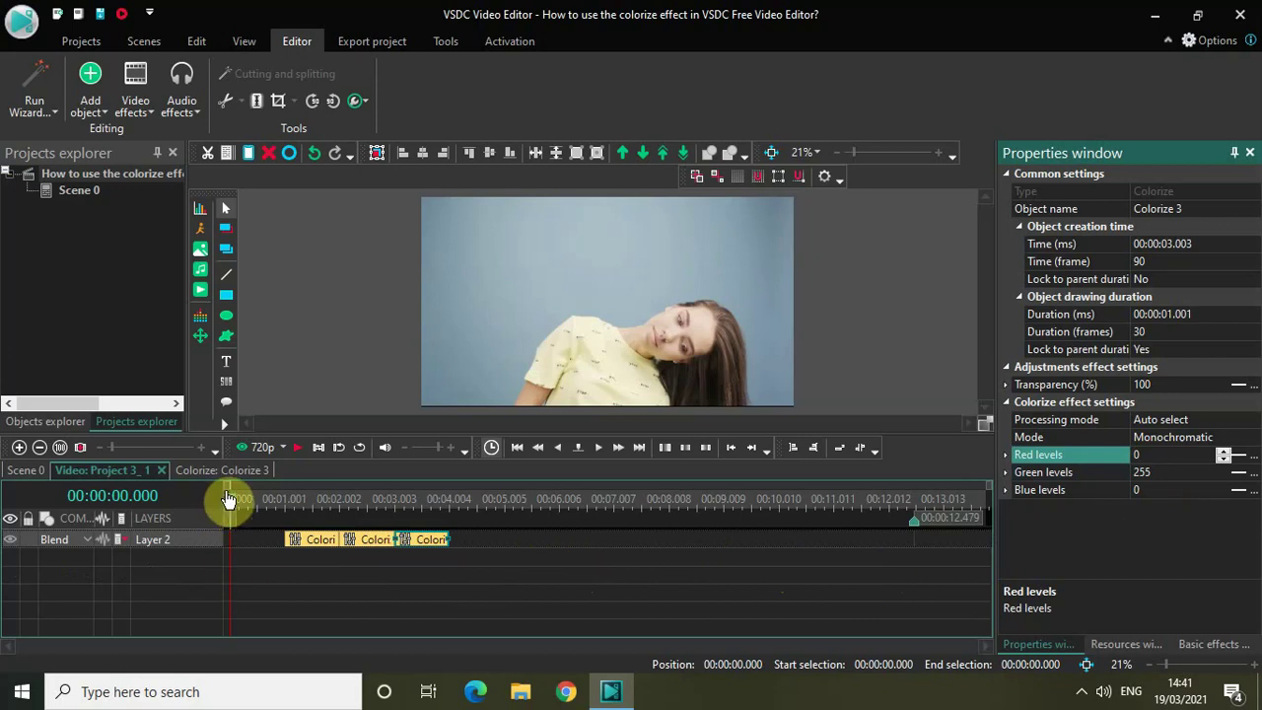
# Play and stop the preview, then replay it from the start to watch the tints
pyautogui.click(204, 511)
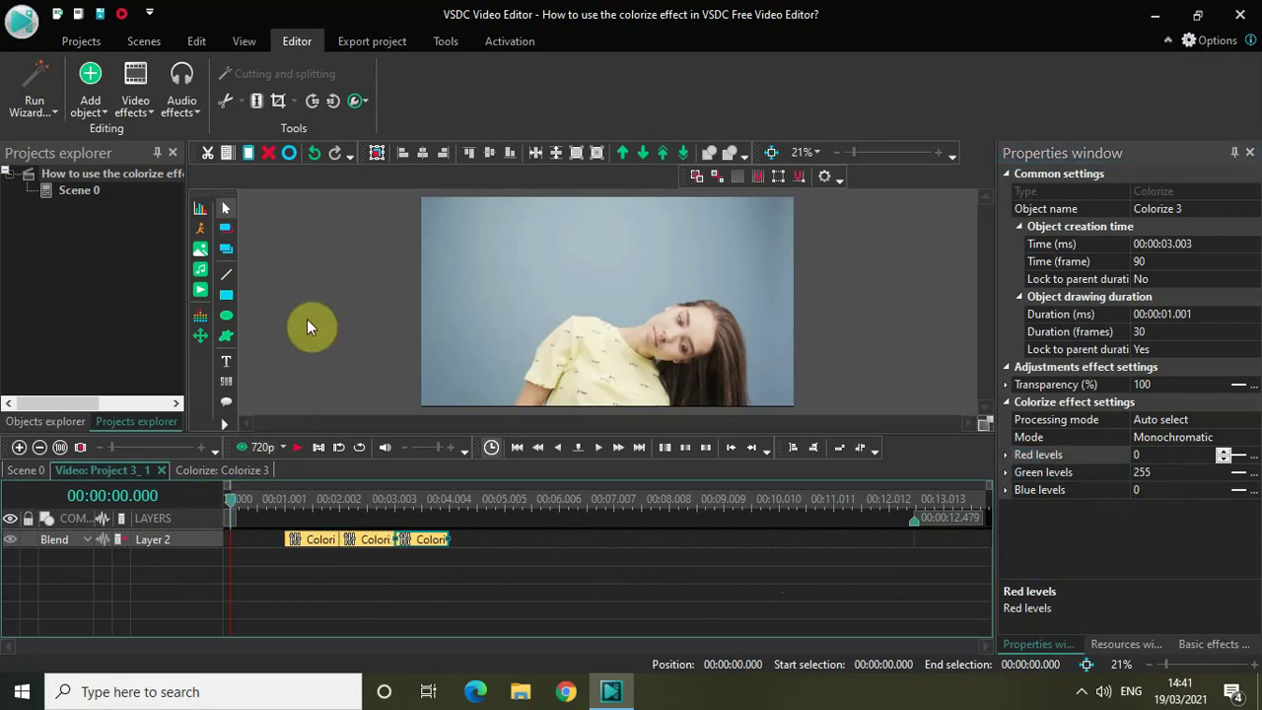
pyautogui.press('space')
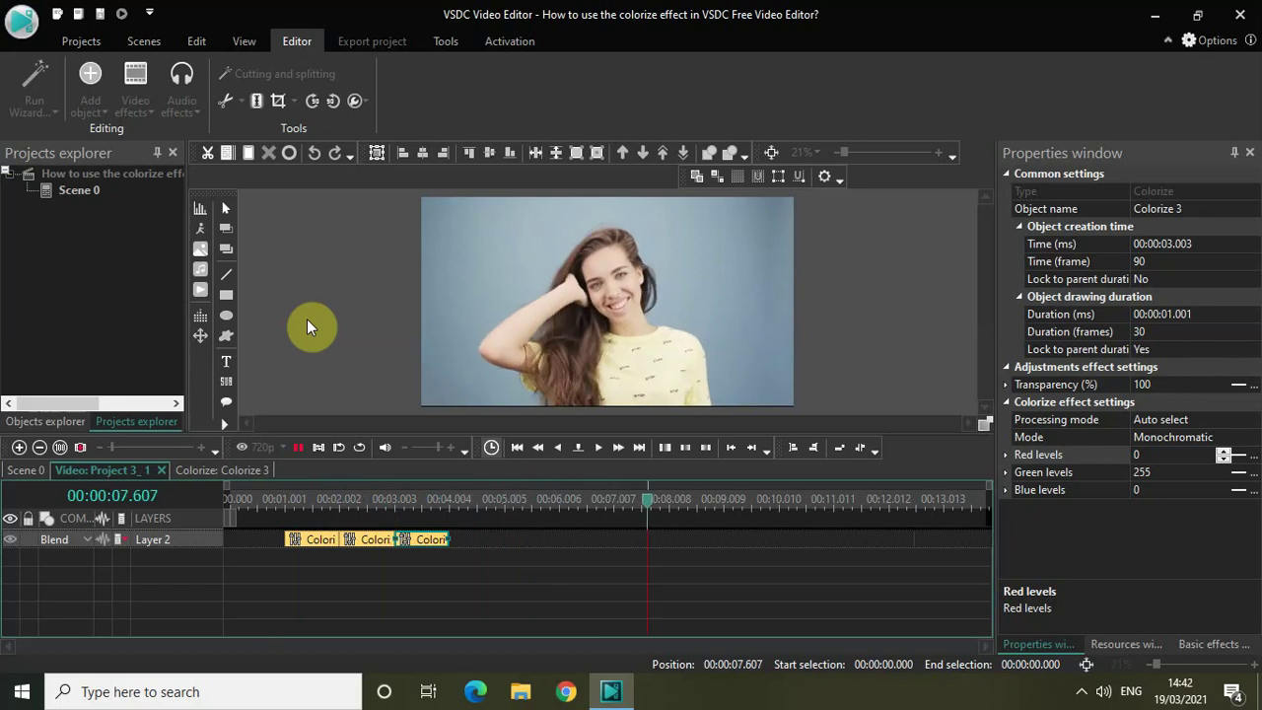
pyautogui.press('space')
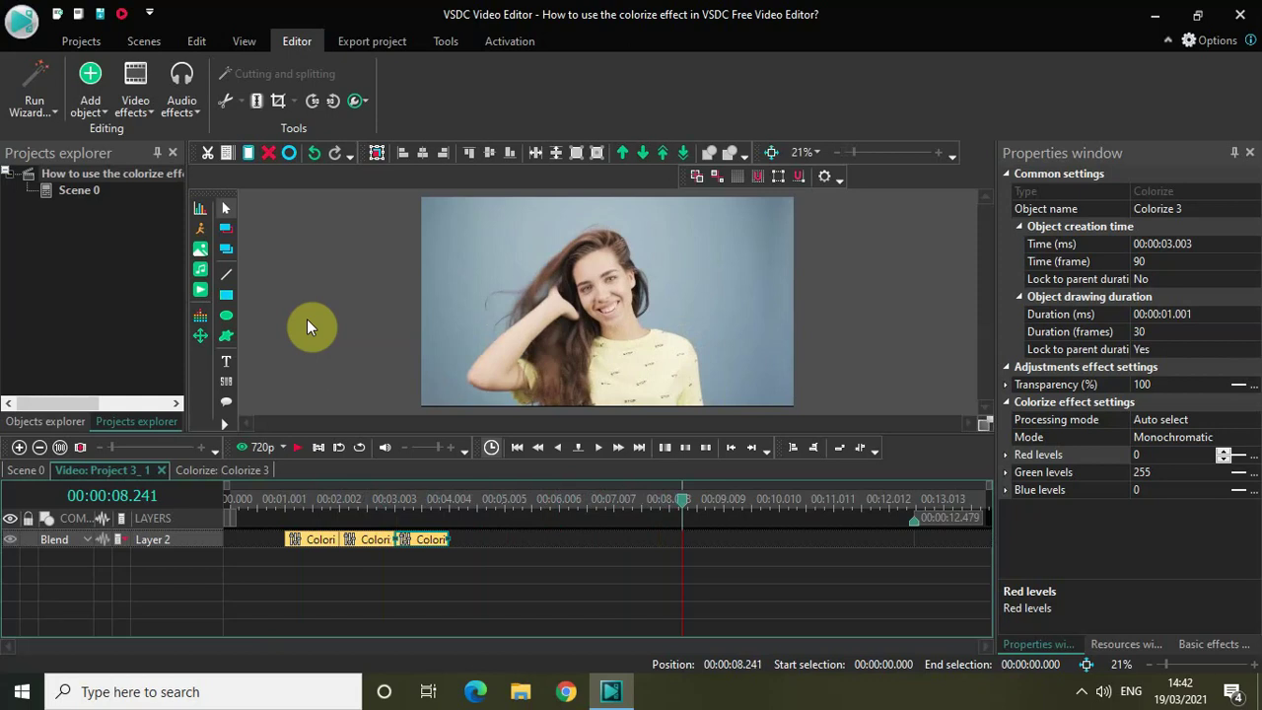
pyautogui.click(221, 505)
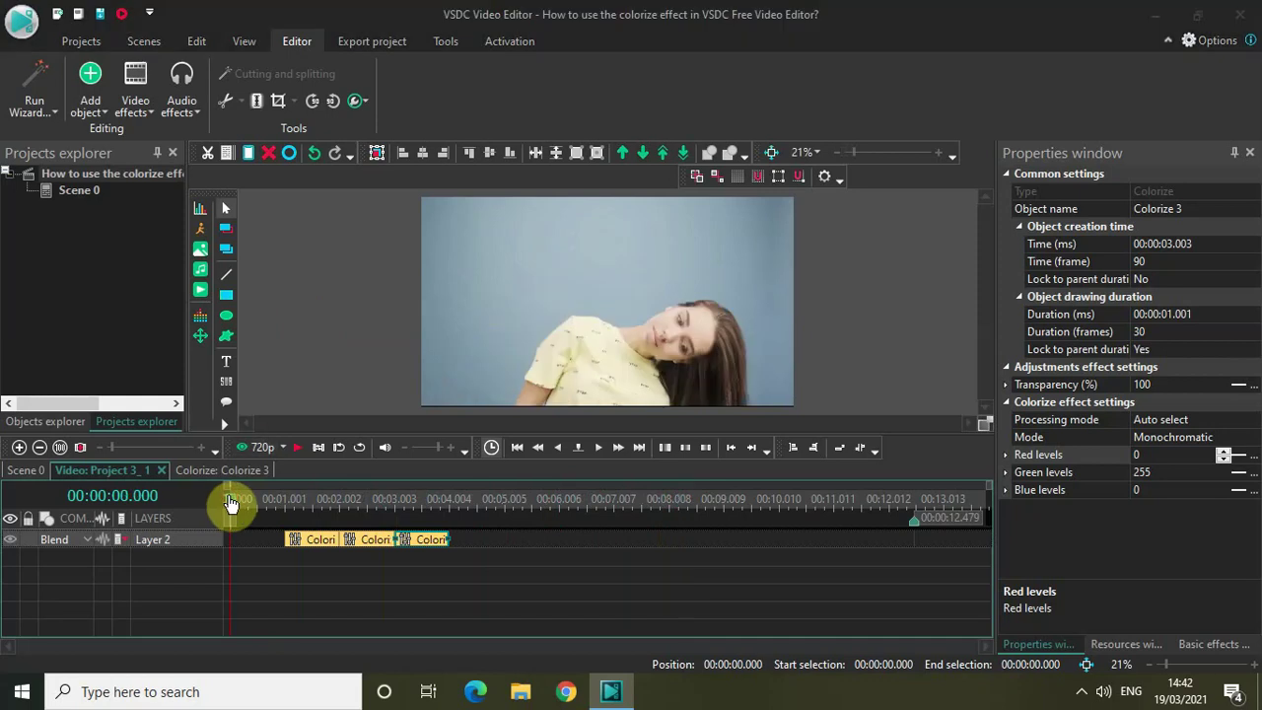
pyautogui.press('space')
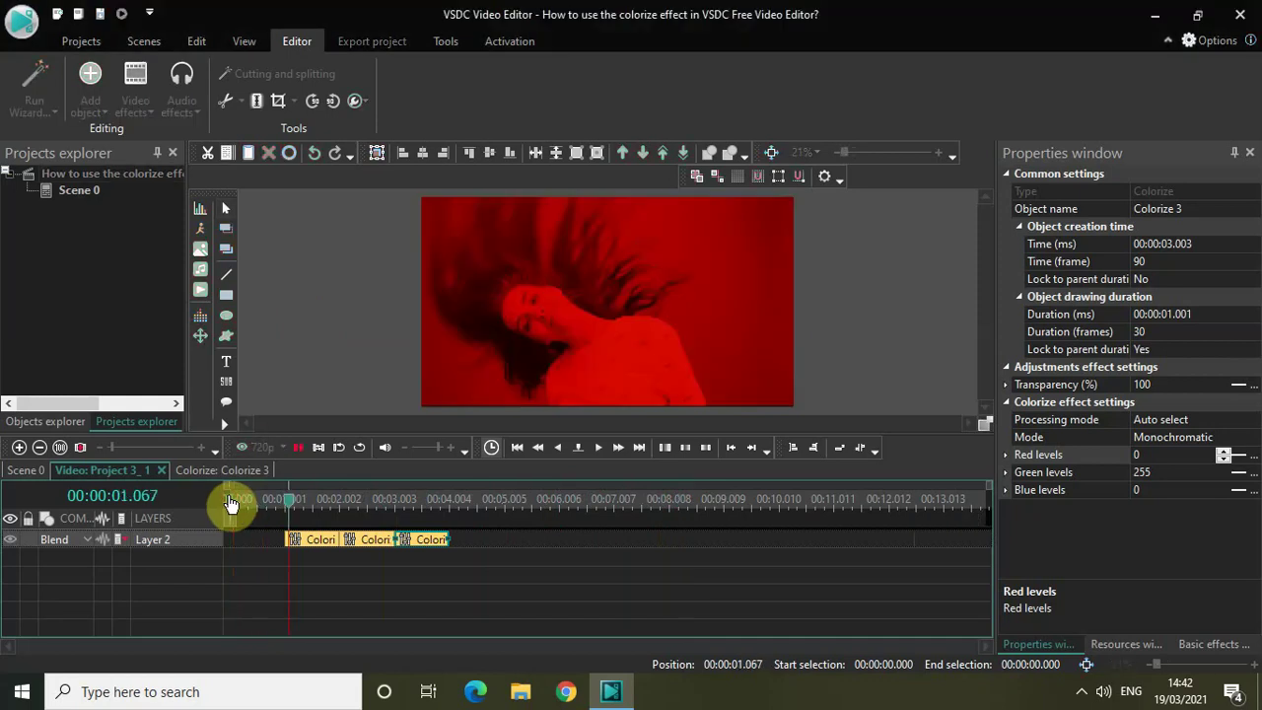